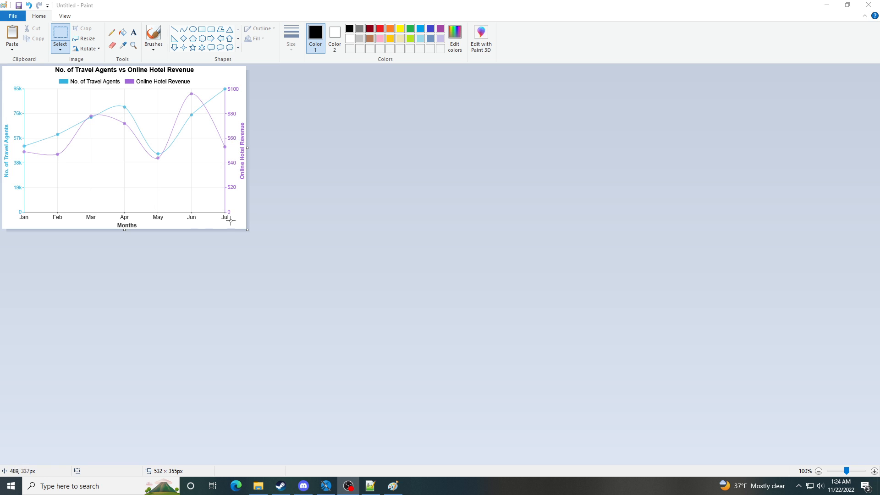
Switch to Notepad++ and examine the first_name, last_name, Sales and Year records in MOCK_DATA (1).json.
click(370, 486)
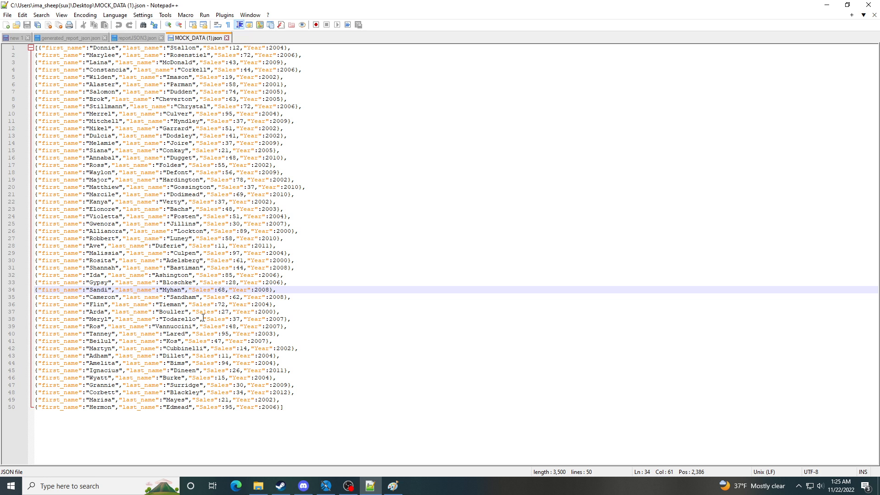
drag(211, 57, 244, 108)
click(277, 106)
drag(293, 64, 293, 185)
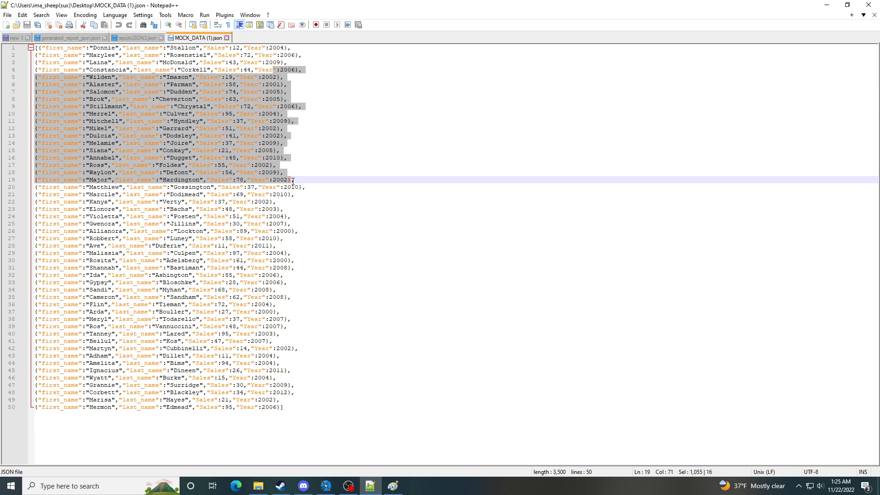
click(291, 245)
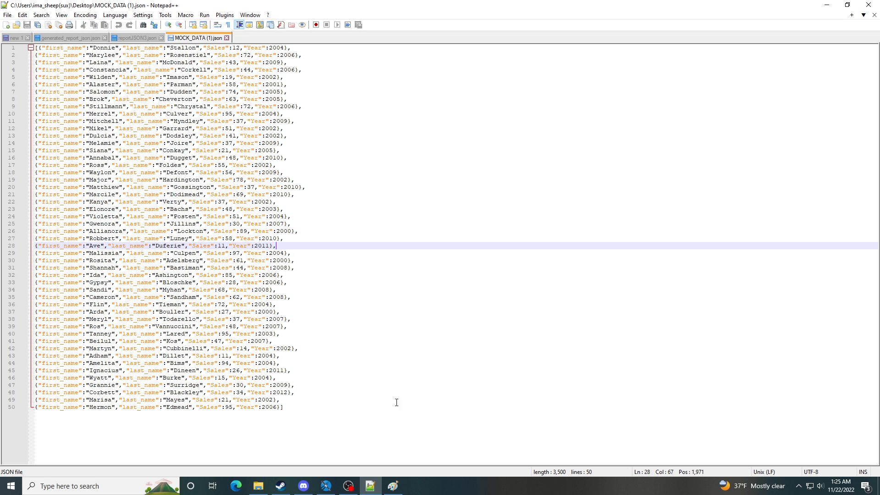
Switch to Jaspersoft Studio and start a new Jasper Report in the JSON Reports folder from the Blank A4 template.
click(332, 487)
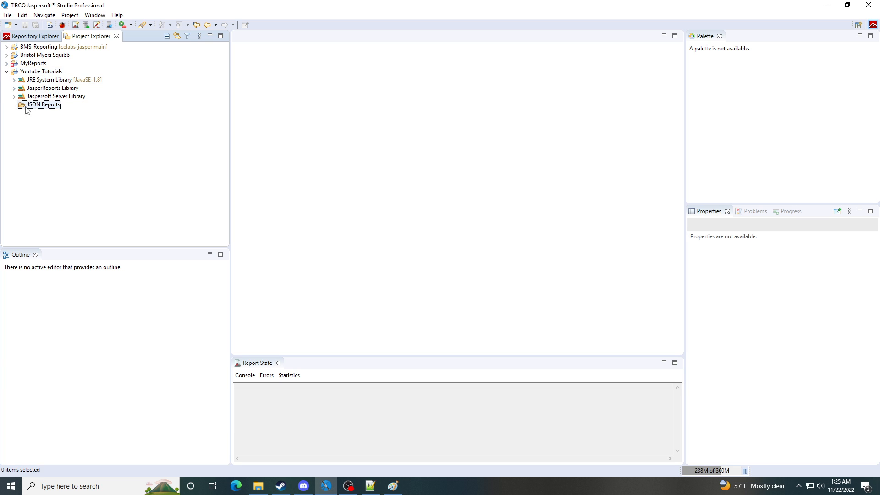
click(37, 37)
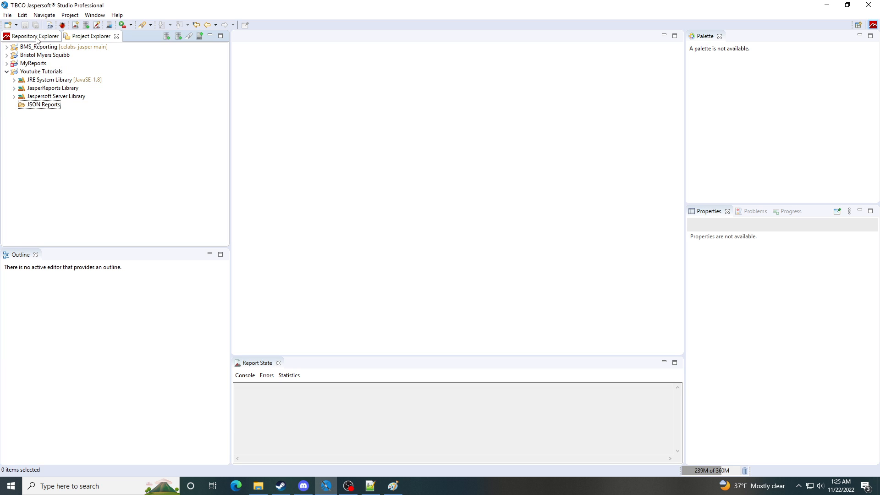
click(91, 36)
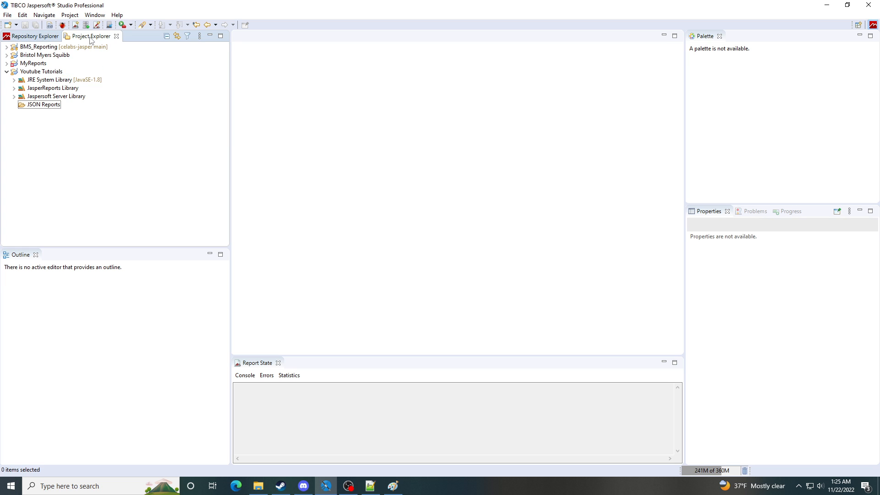
click(44, 105)
right_click(44, 105)
mouse_move(109, 107)
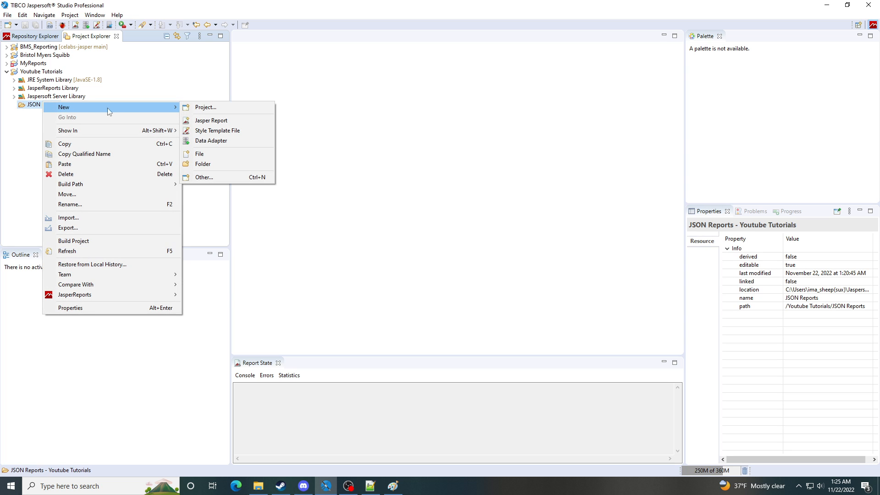
click(203, 121)
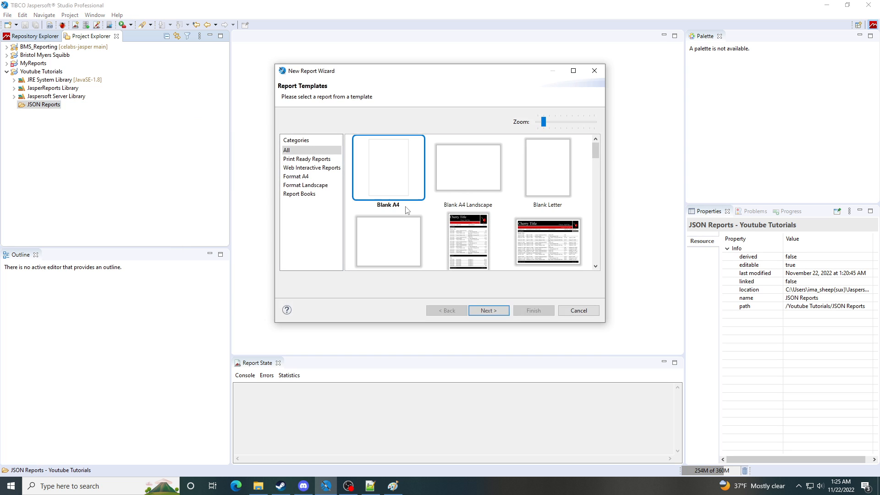
click(494, 311)
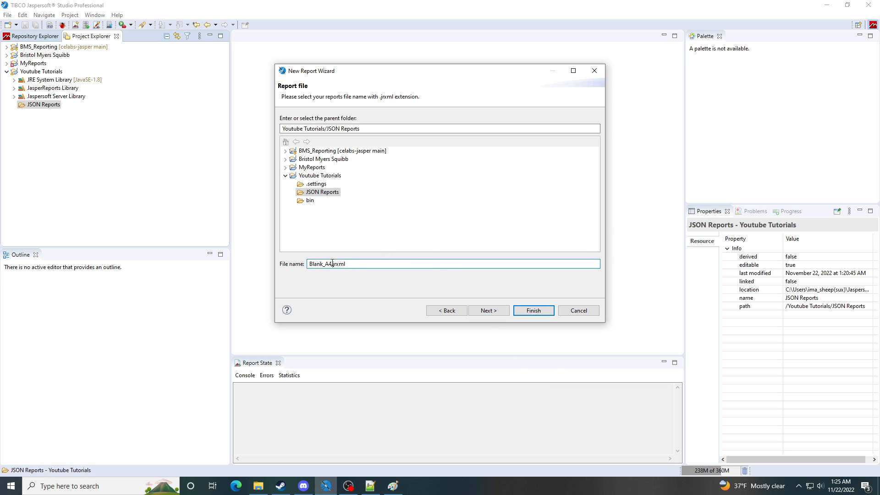
Name the new report file Multi Axis Chart.jrxml and continue to the data source settings.
drag(332, 264, 279, 263)
text(Multi Axis Chart)
click(489, 311)
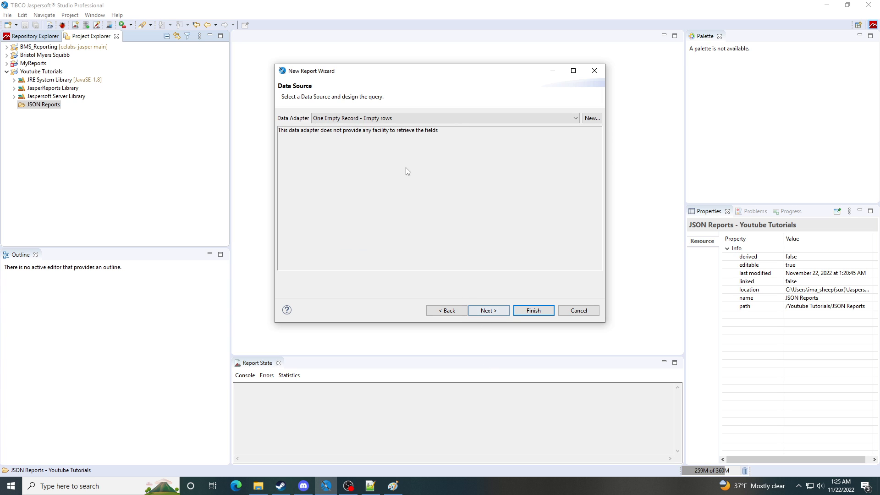
Choose the Youtube Tutorial JSON File data adapter, continue without a query and finish creating the report.
click(474, 118)
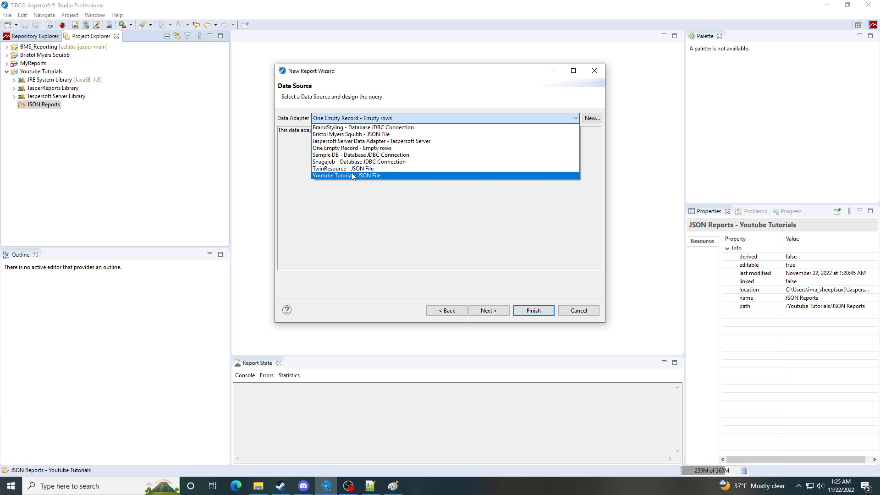
click(352, 173)
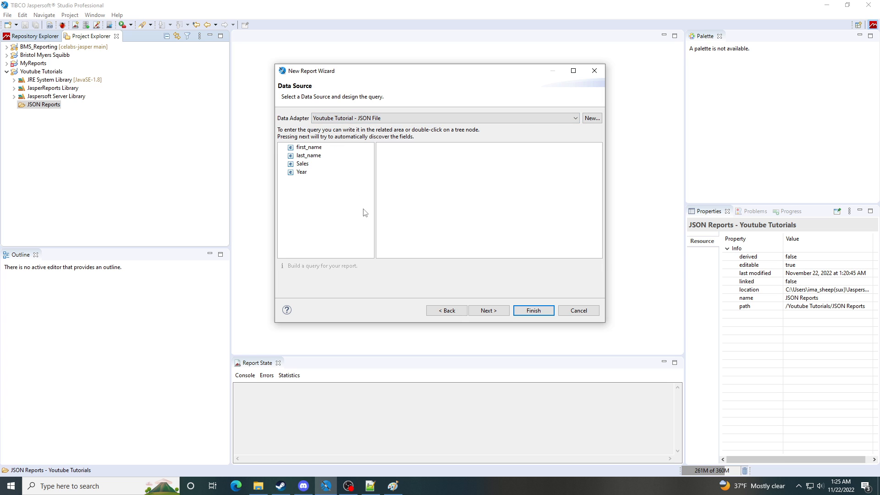
click(488, 311)
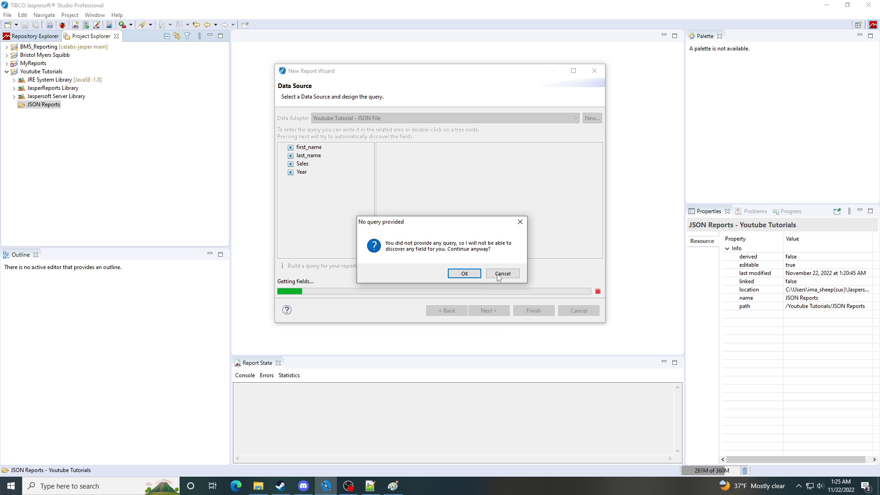
click(464, 274)
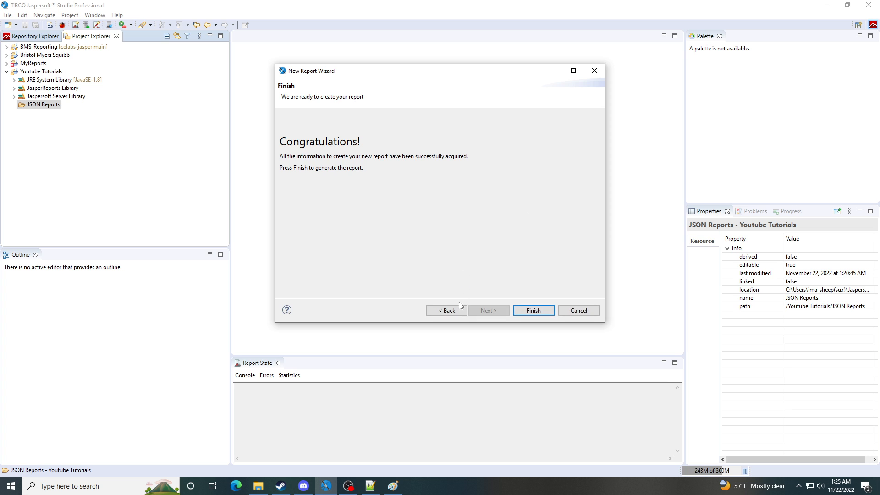
click(533, 311)
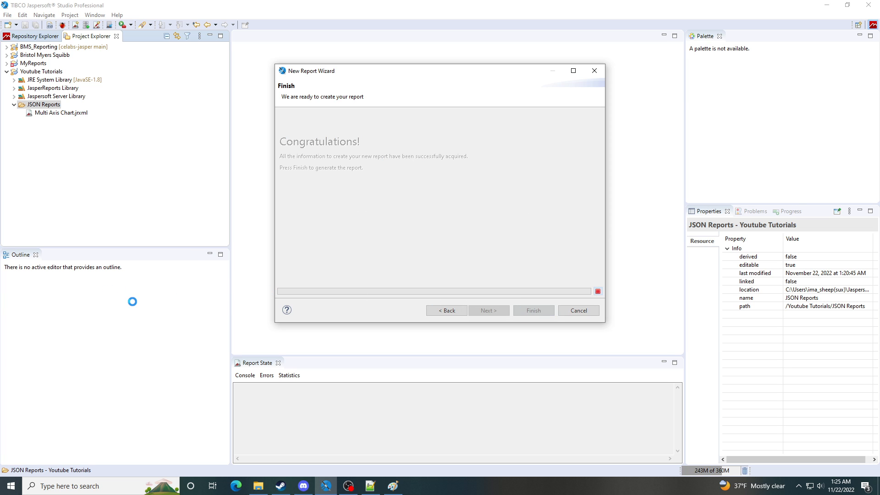
Set the report dataset's query language to jsonql and read in the fields from the JSON data.
click(39, 266)
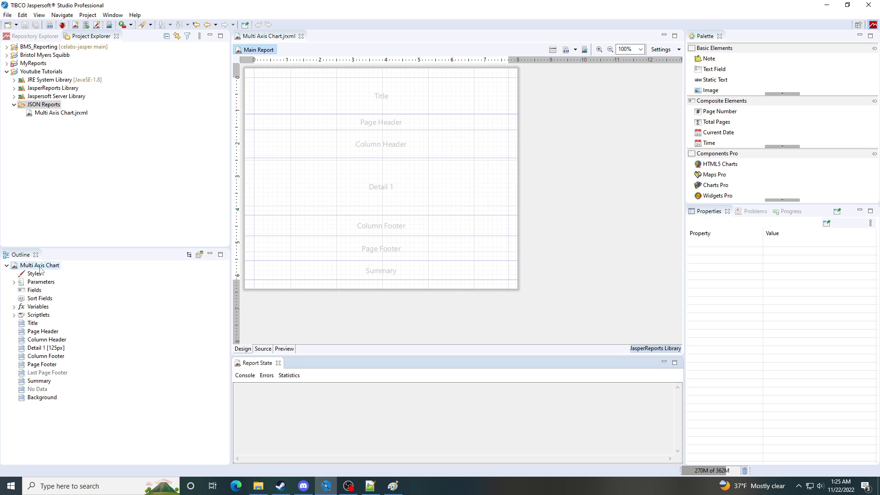
right_click(40, 268)
click(80, 307)
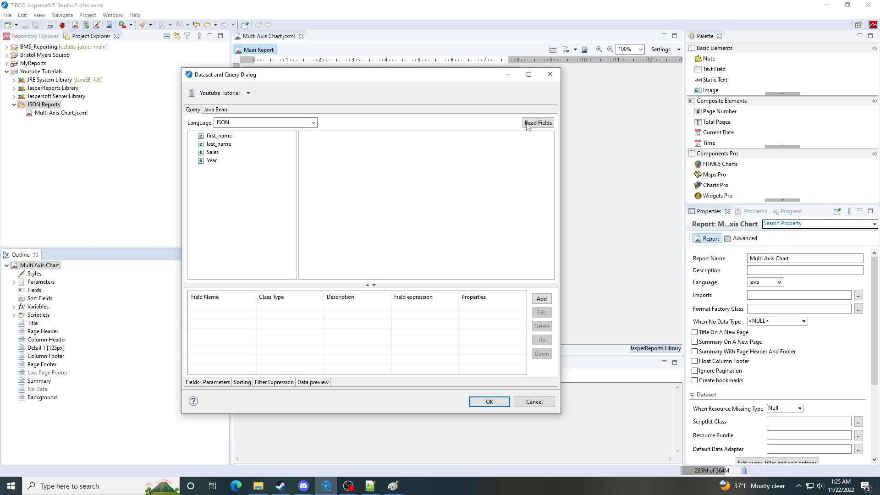
click(313, 123)
click(241, 180)
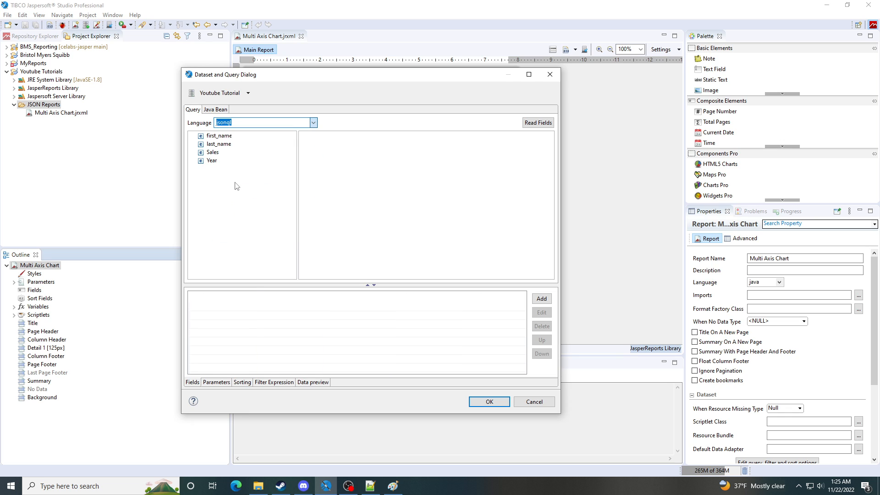
click(532, 125)
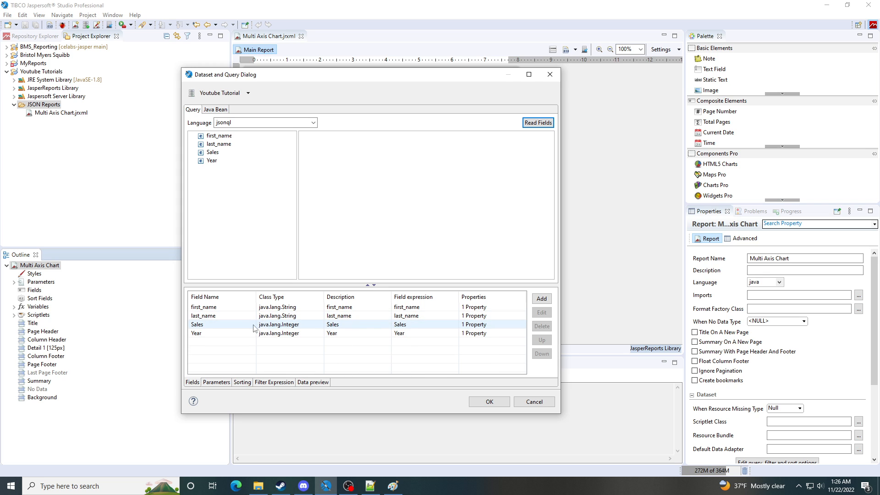
click(490, 402)
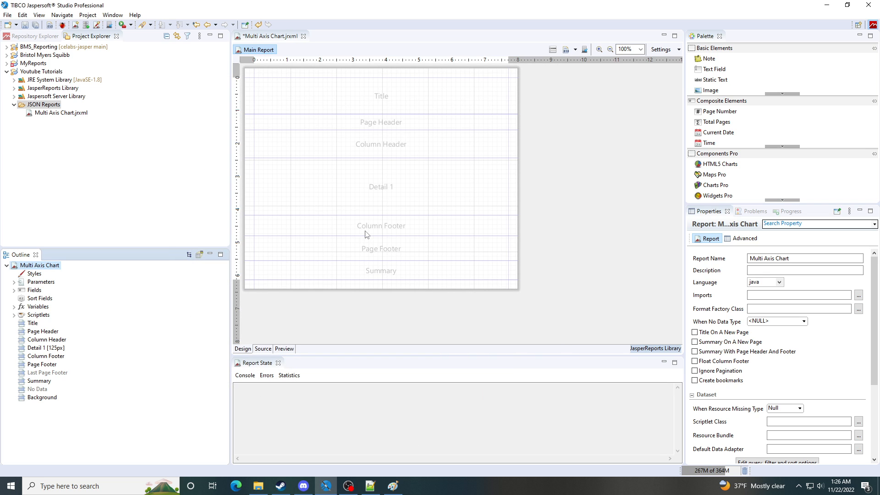
Place the first_name, last_name, Sales and Year fields in the Detail 1 band and shrink the band to about 36 px high.
click(13, 290)
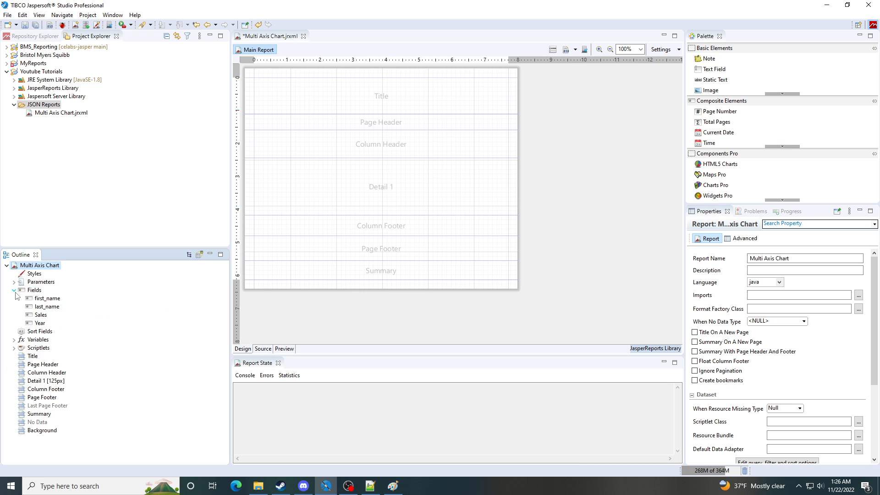
click(46, 298)
shift+click(40, 324)
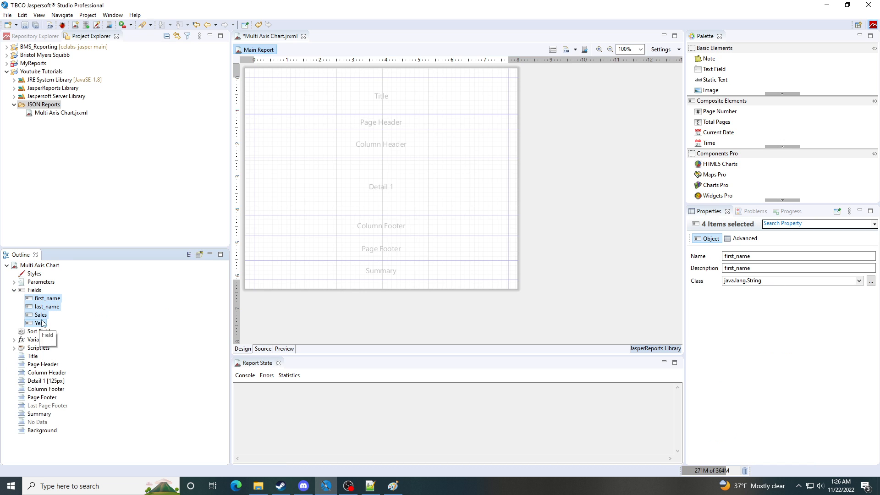
drag(40, 323, 278, 177)
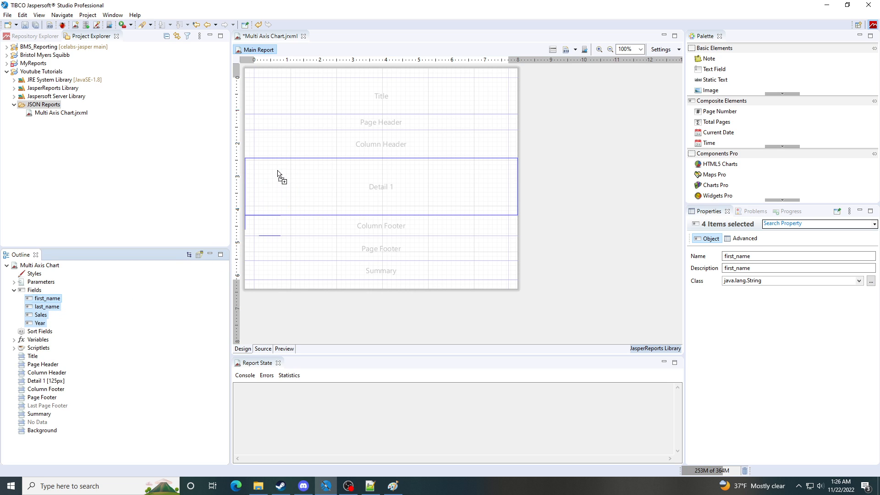
drag(364, 214, 369, 173)
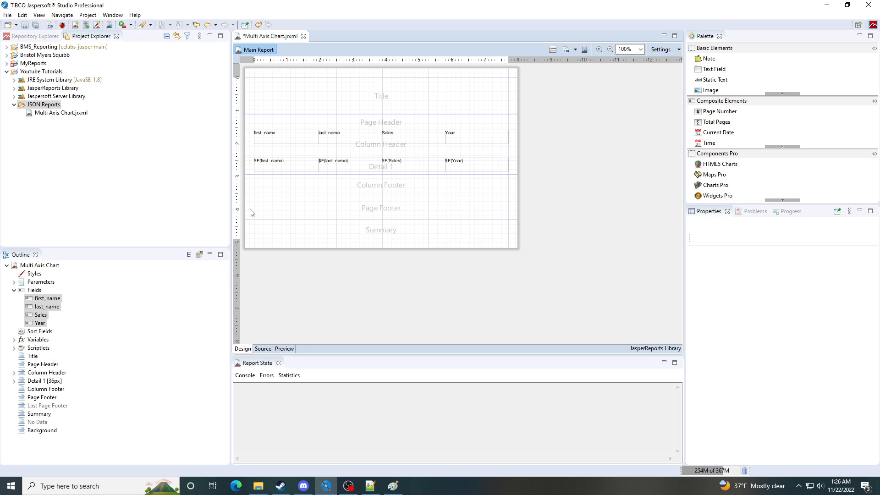
Delete the Title and Page Header bands from the report.
right_click(24, 378)
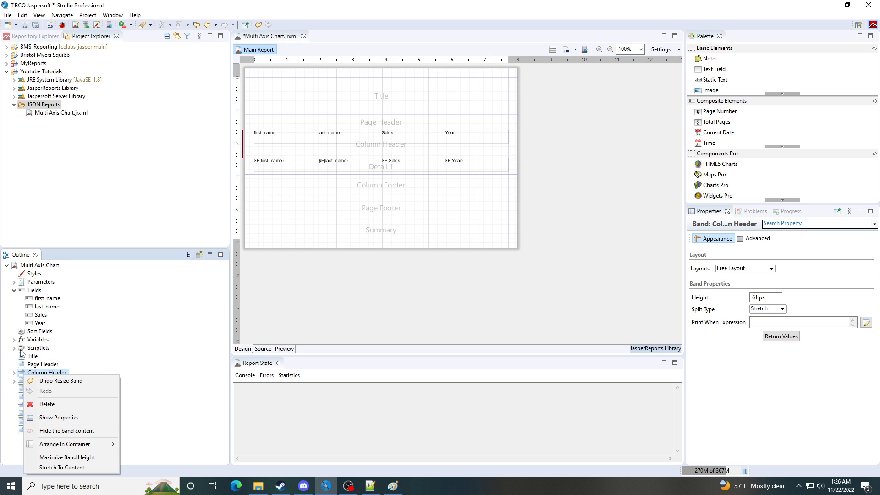
click(117, 339)
click(32, 357)
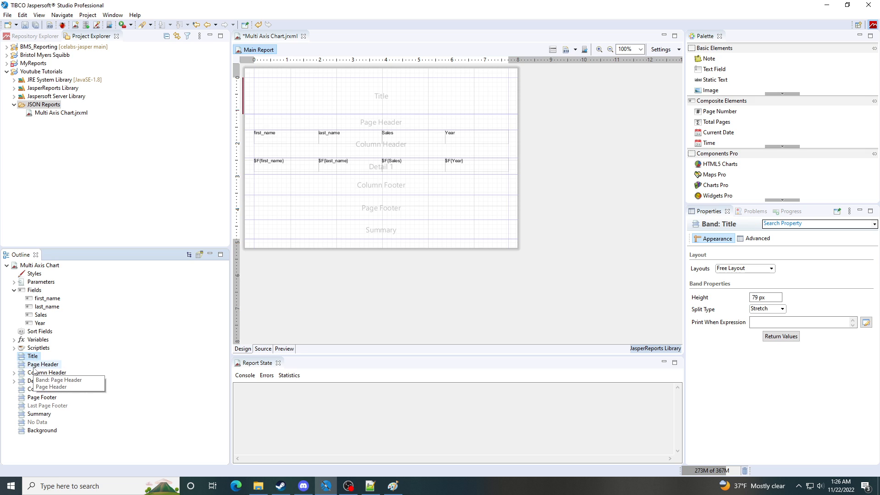
ctrl+click(39, 364)
right_click(39, 364)
click(53, 398)
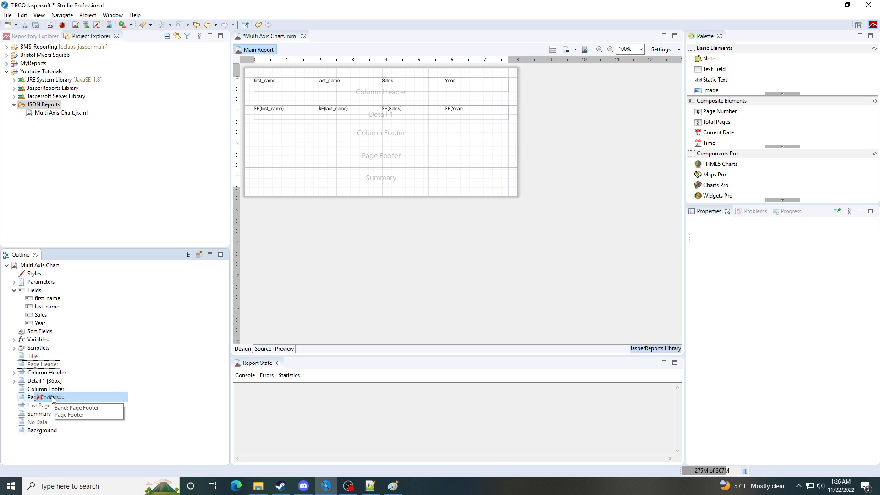
Delete the Column Footer and Page Footer bands from the report.
click(53, 390)
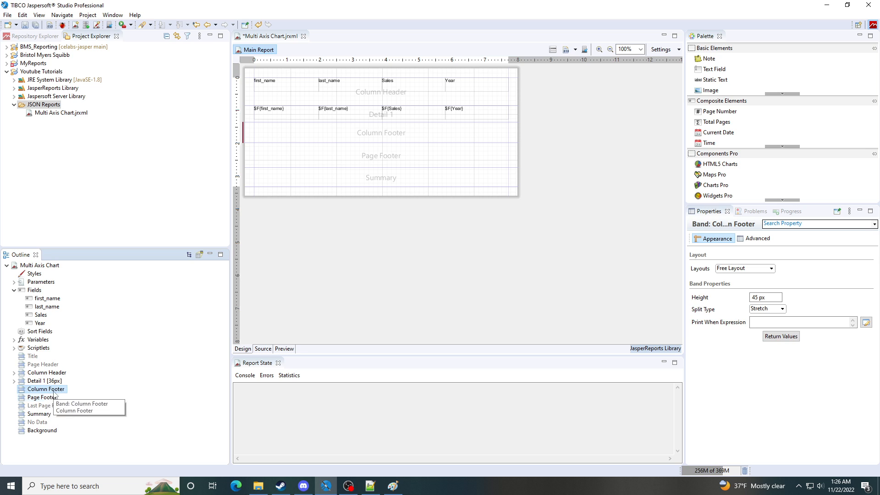
ctrl+click(53, 398)
right_click(53, 397)
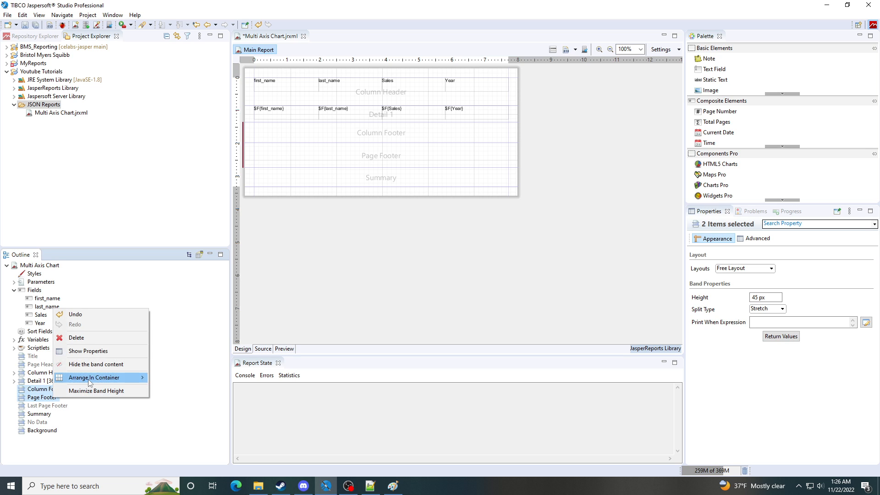
click(100, 339)
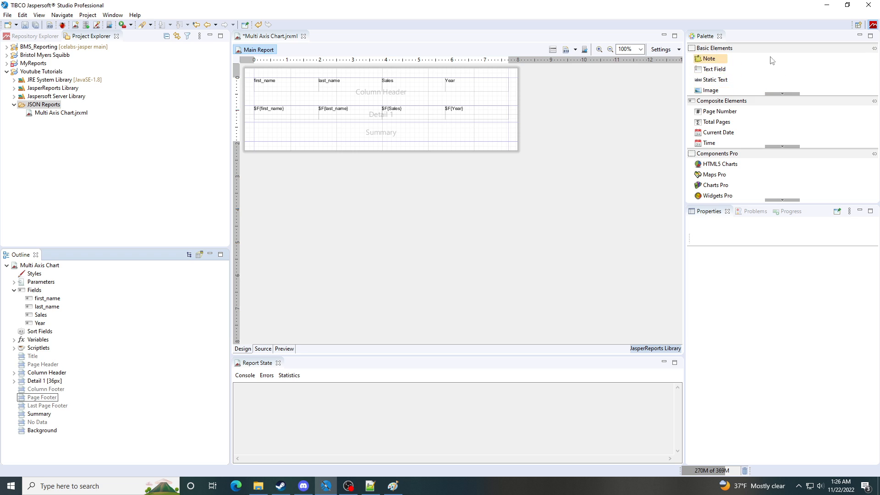
Insert a MultiAxis Chart with a Line Chart axis in the Summary band and enlarge it to about 555 by 200 px.
click(772, 94)
scroll(769, 87, down, 5)
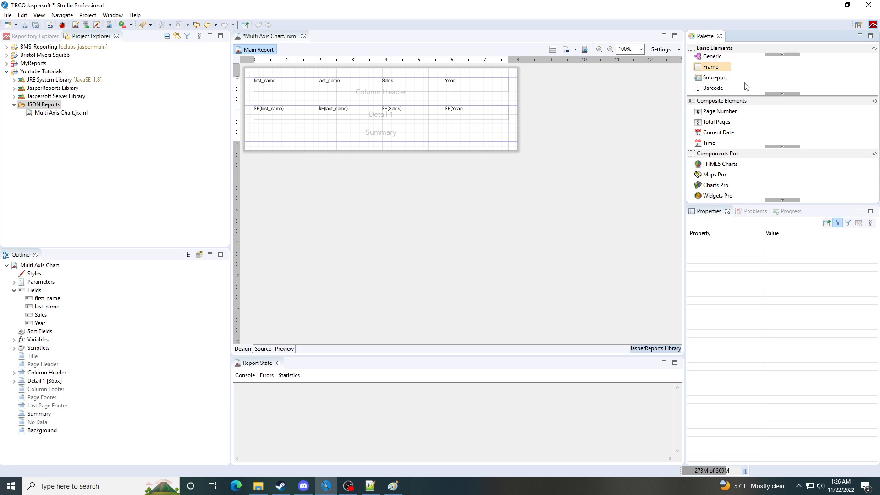
scroll(747, 87, down, 2)
drag(708, 77, 296, 136)
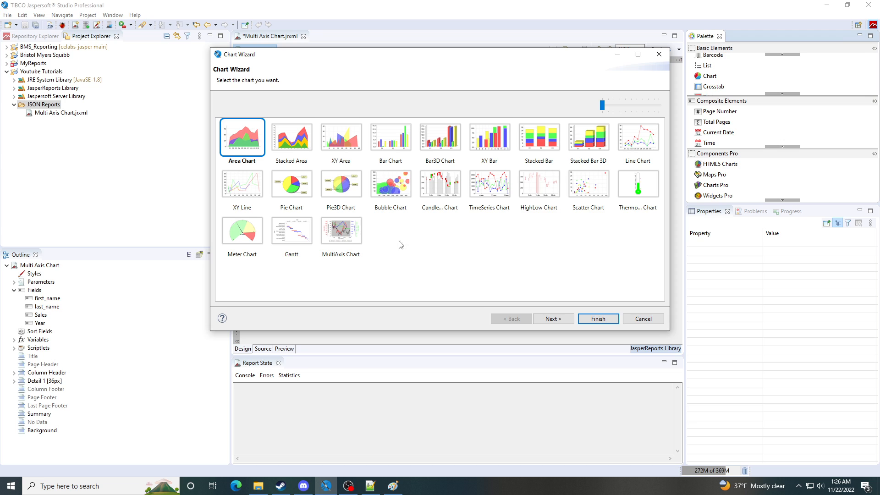
click(345, 238)
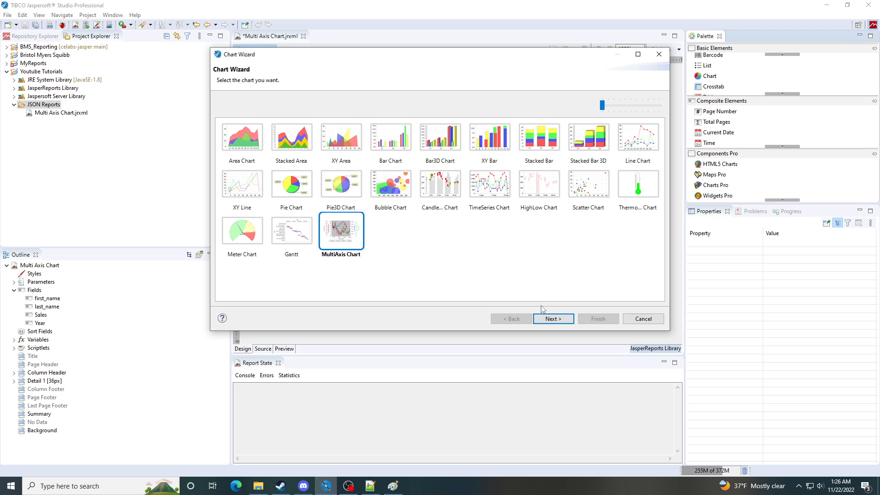
click(550, 319)
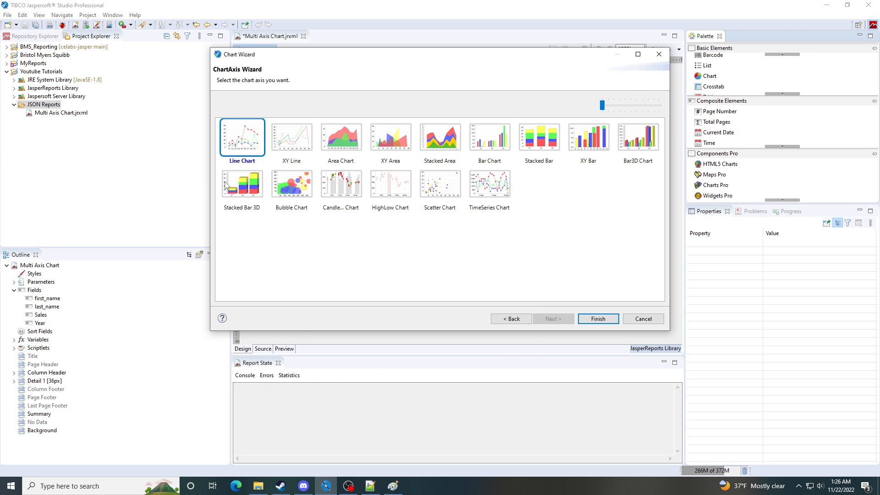
click(598, 319)
drag(349, 187, 509, 168)
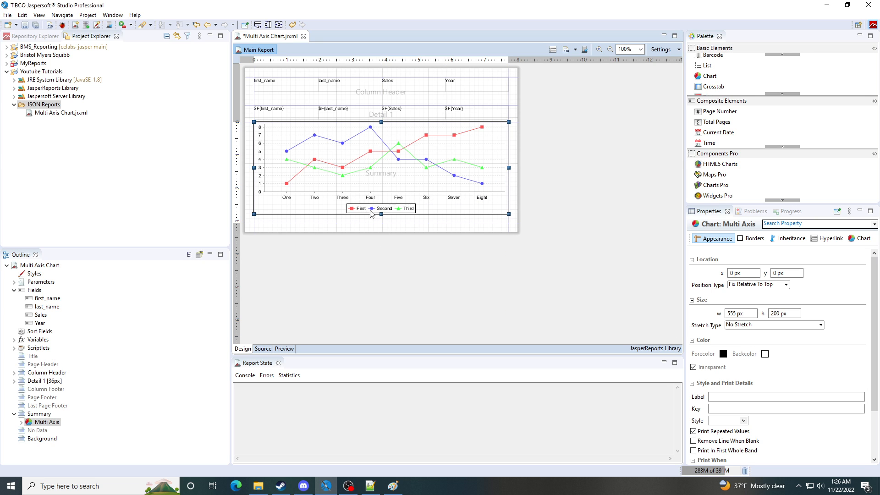
Increase the multi-axis chart's height to about 220 px and expand its outline structure down to the line plot's category series.
drag(381, 215, 380, 223)
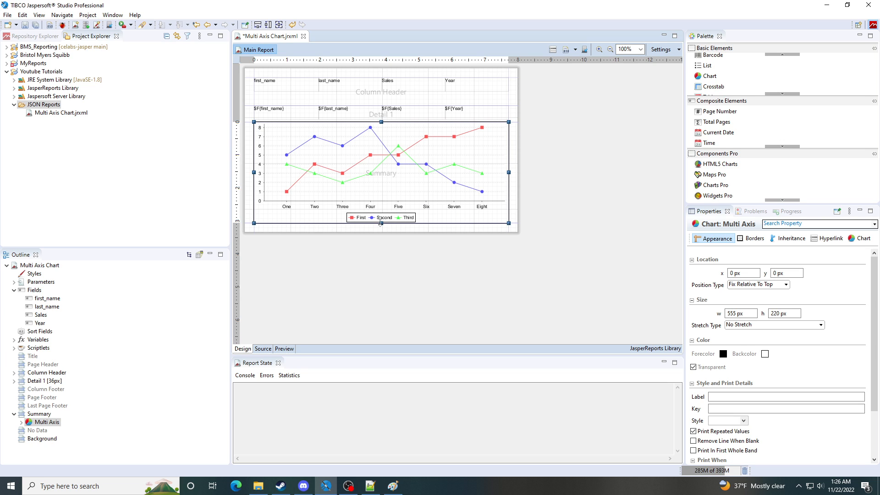
click(21, 422)
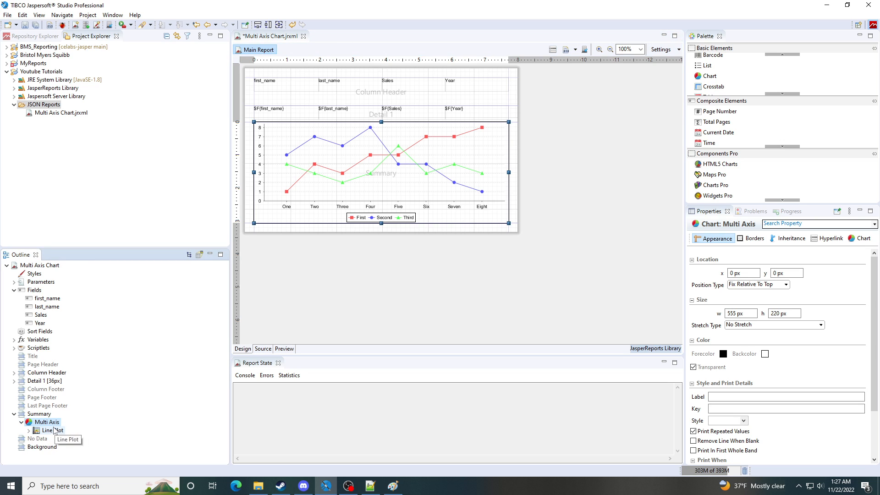
click(29, 431)
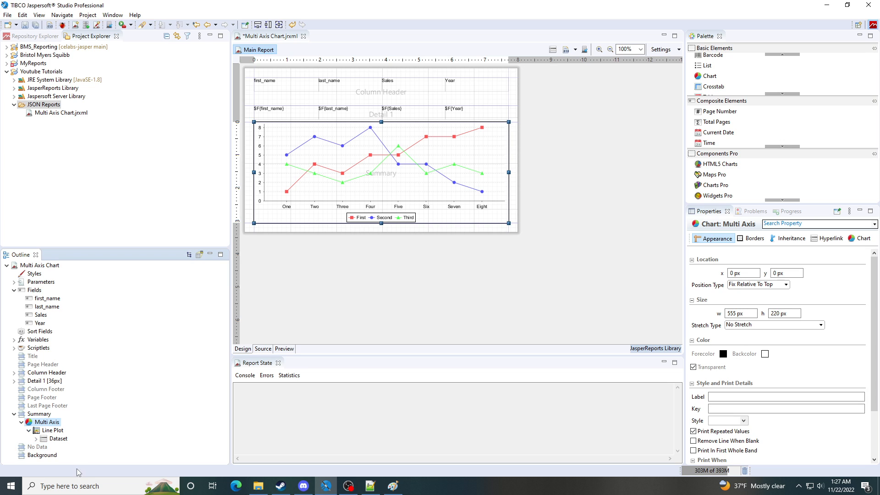
click(36, 439)
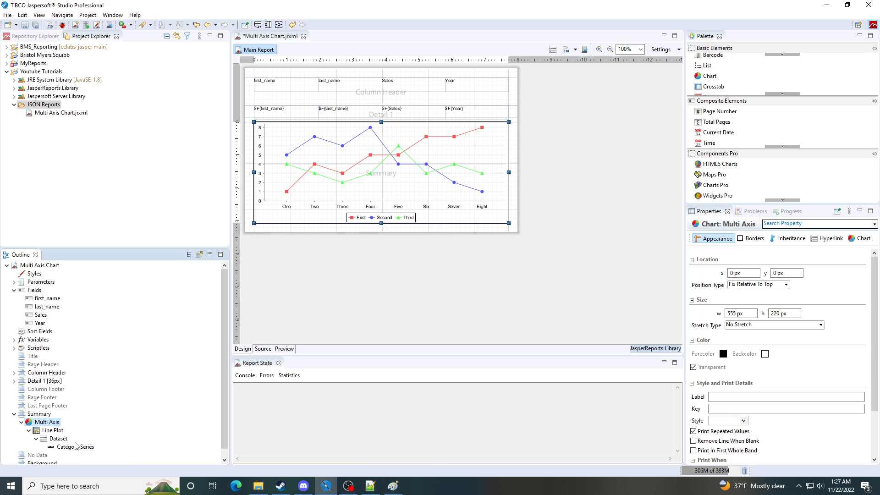
scroll(76, 446, down, 1)
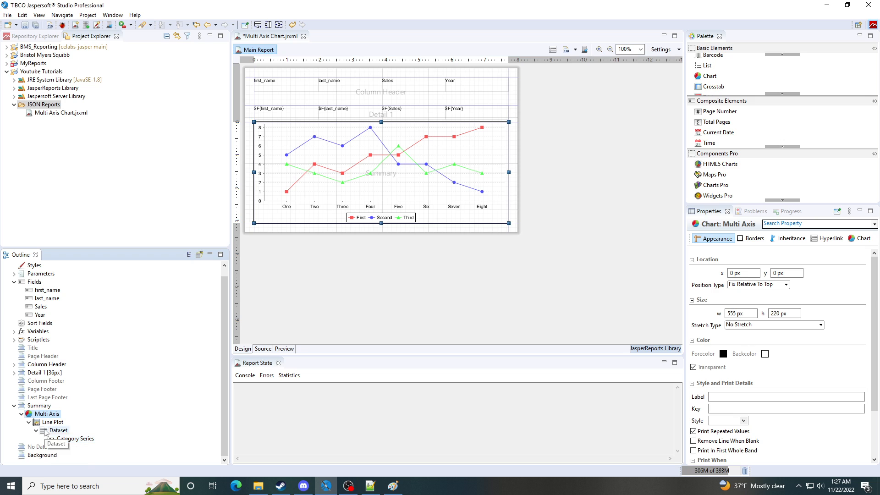
Add a second chart axis of type Line Chart to the Multi Axis chart.
right_click(45, 416)
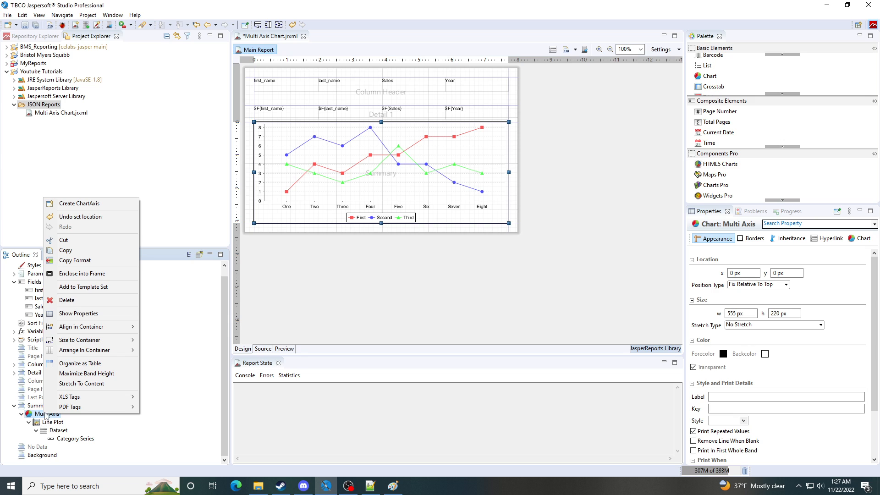
click(33, 420)
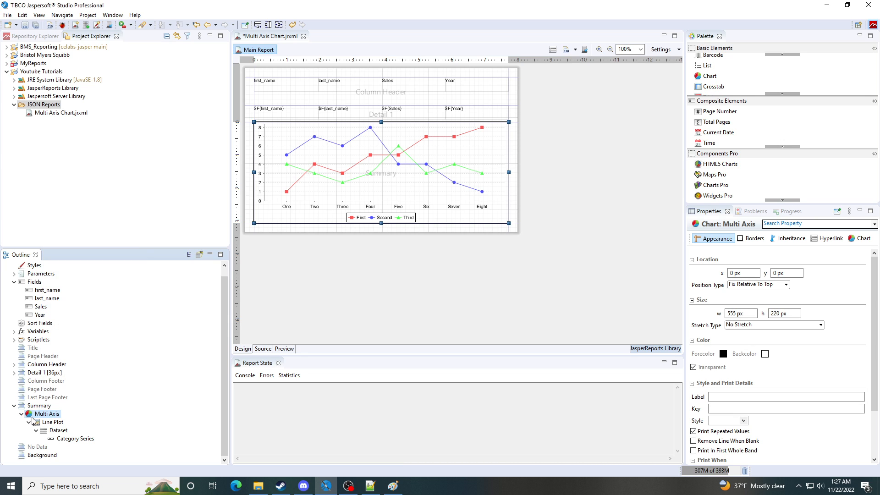
right_click(43, 415)
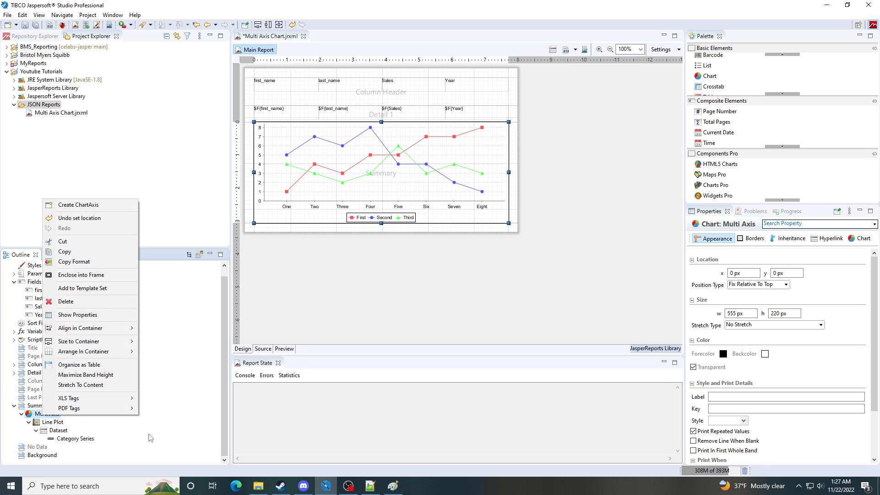
click(87, 209)
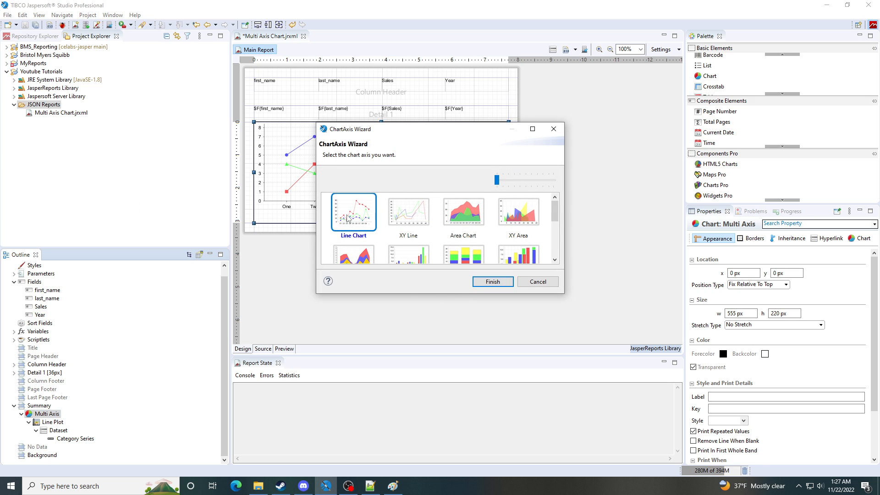
click(392, 487)
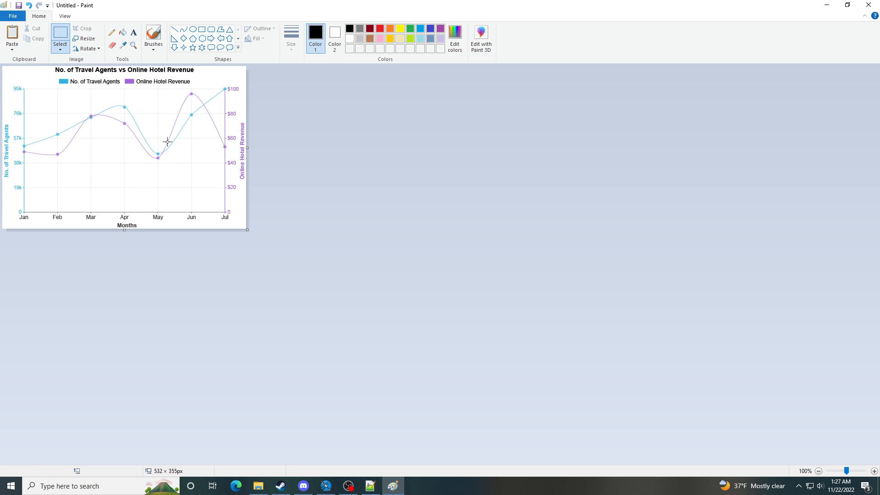
click(403, 486)
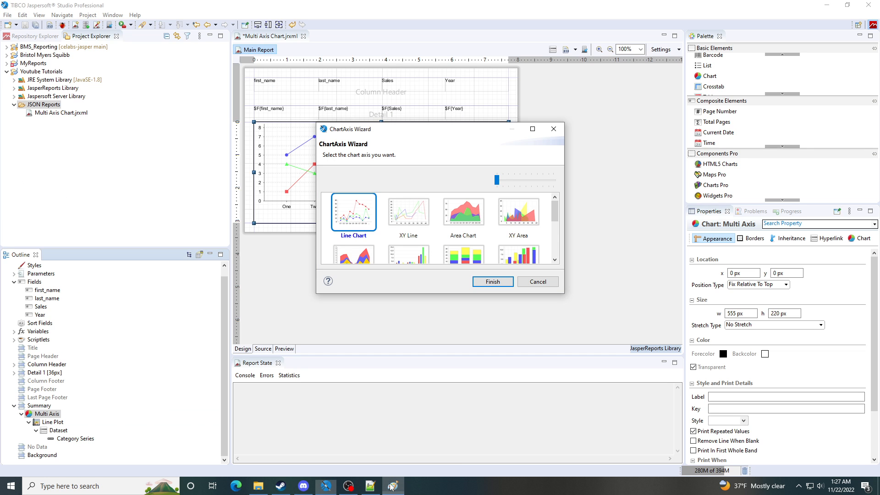
click(492, 282)
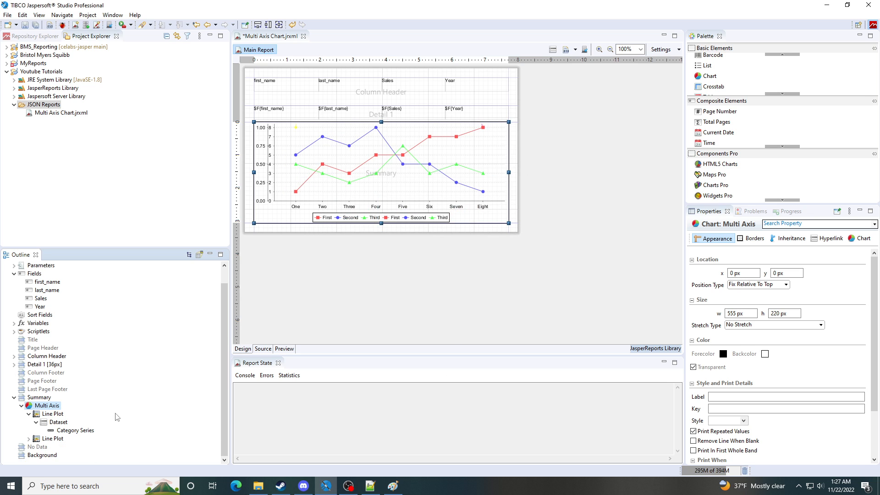
Review the Dataset Run choices of the first line plot's dataset and the chart series expressions of its category series.
click(29, 439)
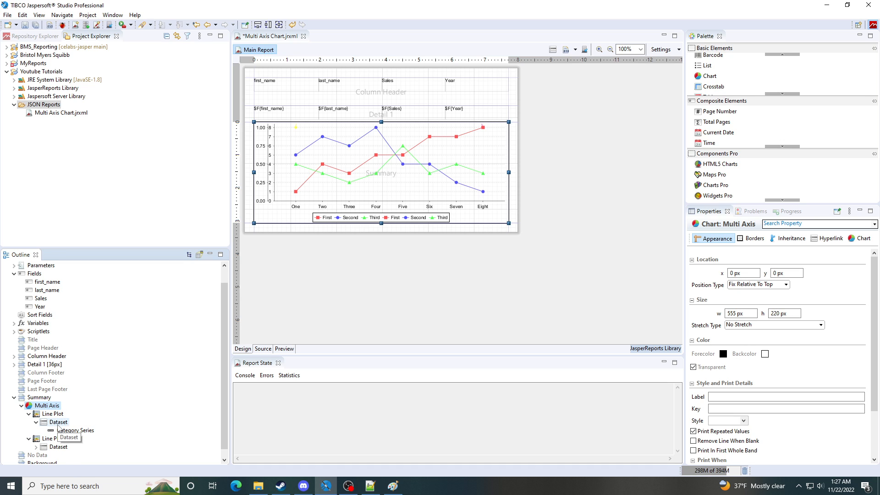
click(59, 423)
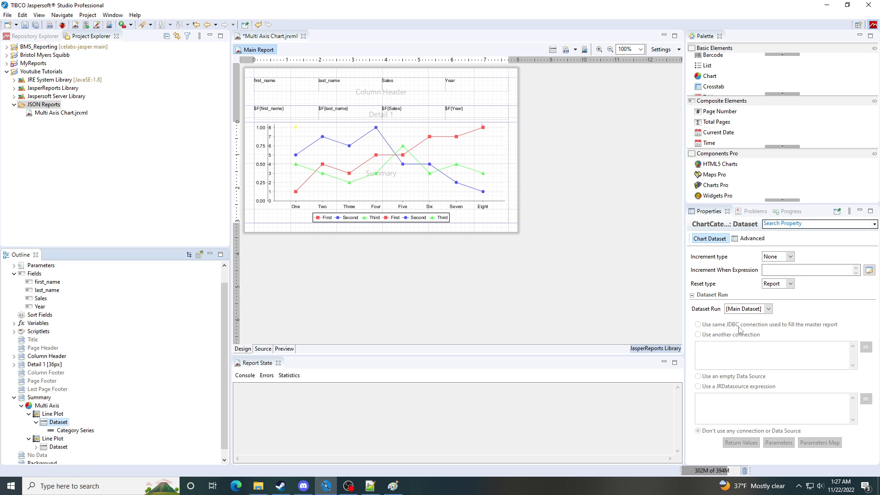
click(769, 311)
click(770, 311)
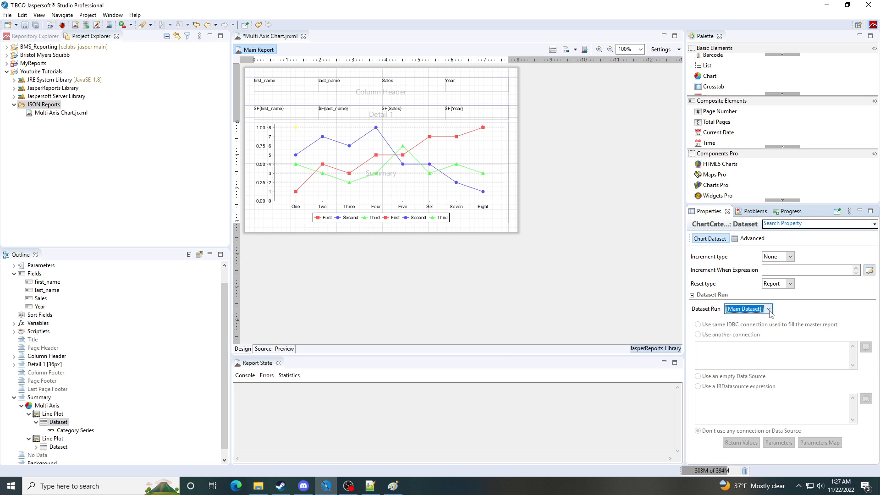
click(770, 310)
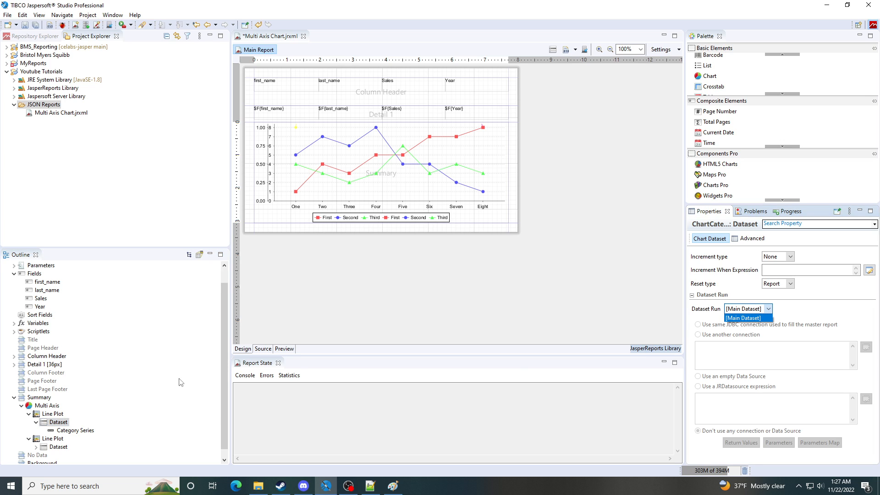
click(35, 452)
click(37, 448)
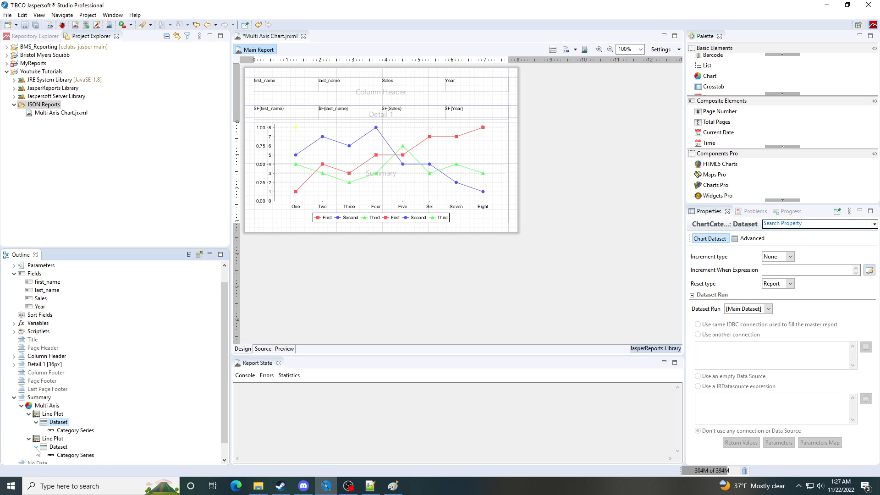
click(74, 430)
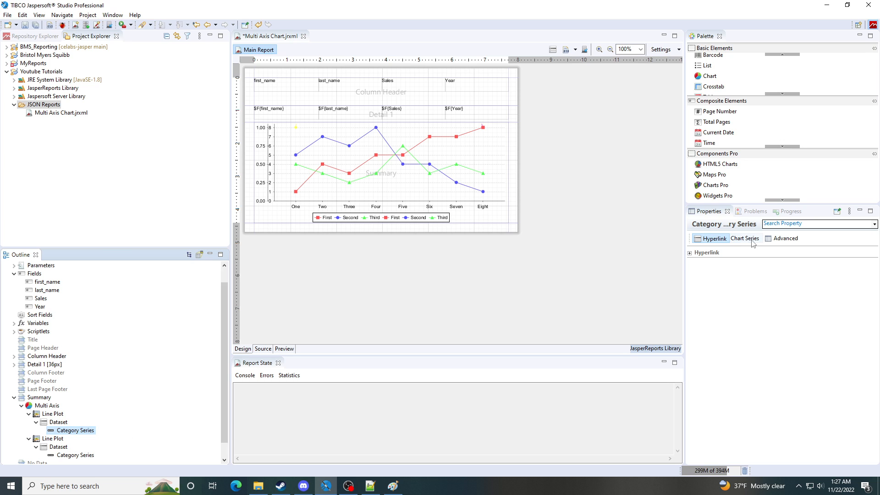
click(745, 239)
Create a new report variable and check the source records of MOCK_DATA (1).json in Notepad++.
click(14, 324)
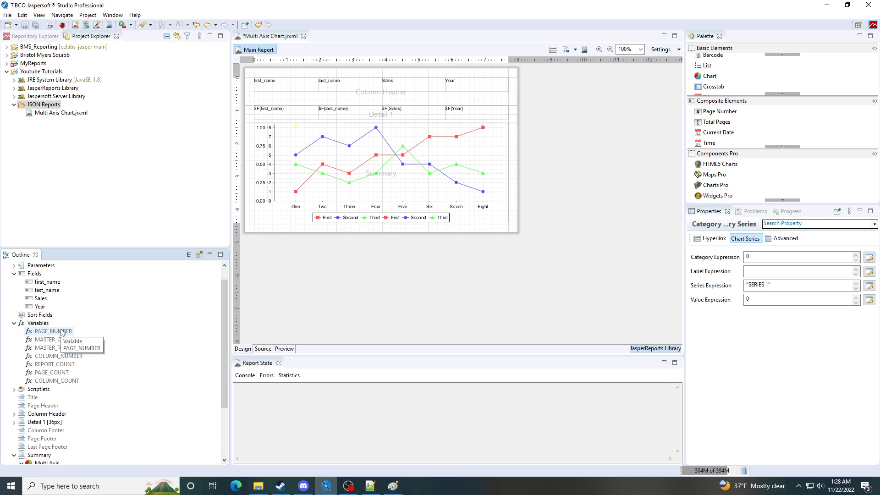
right_click(31, 324)
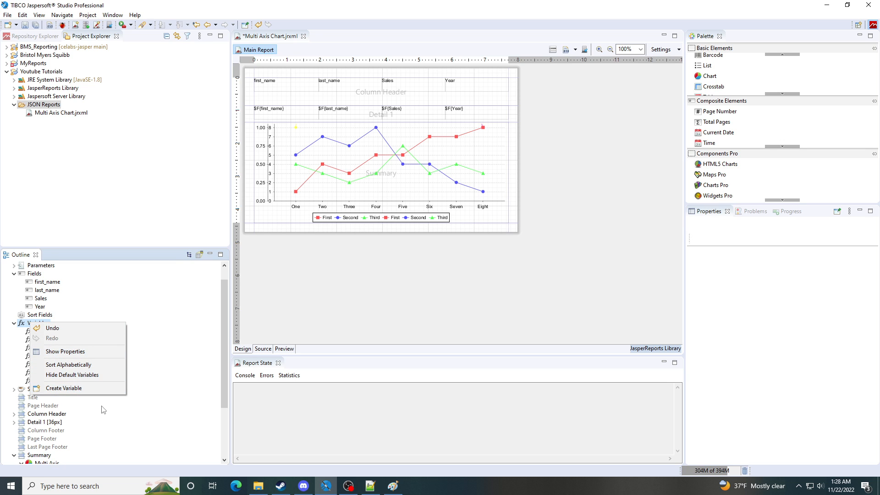
click(52, 389)
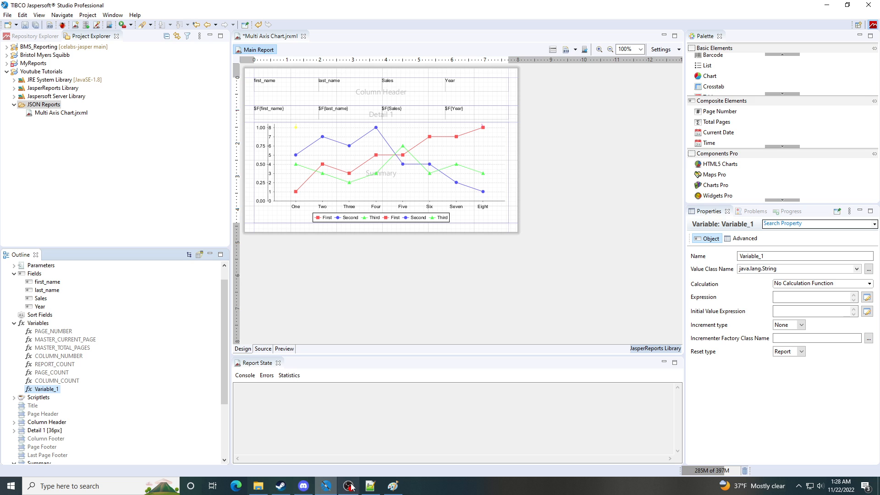
click(365, 488)
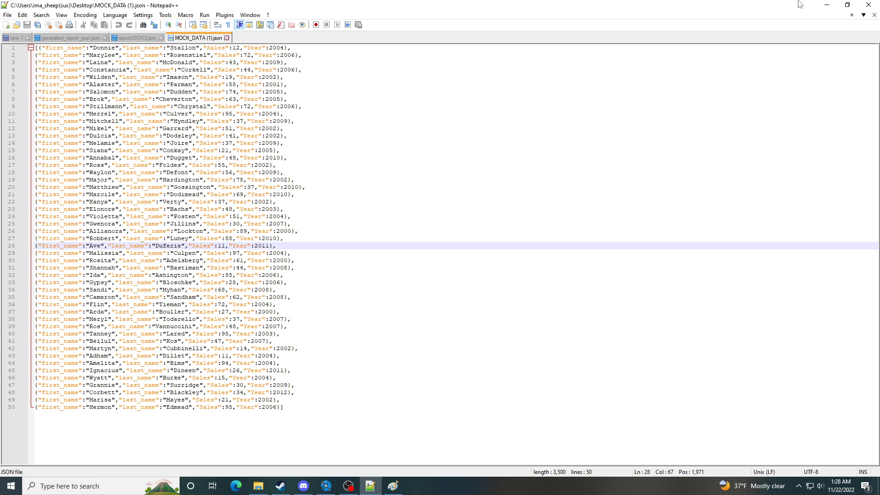
click(827, 5)
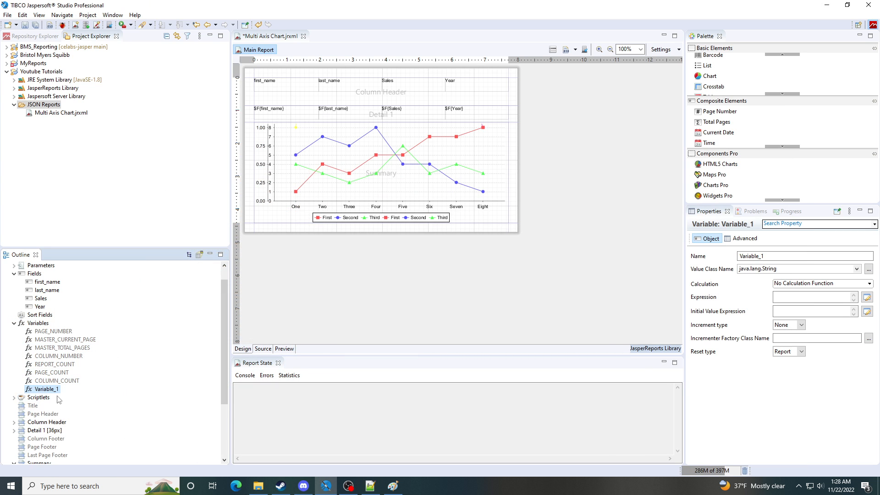
Create a report group named Grp_Year from the Year field, with both a group header and a group footer.
scroll(44, 305, up, 1)
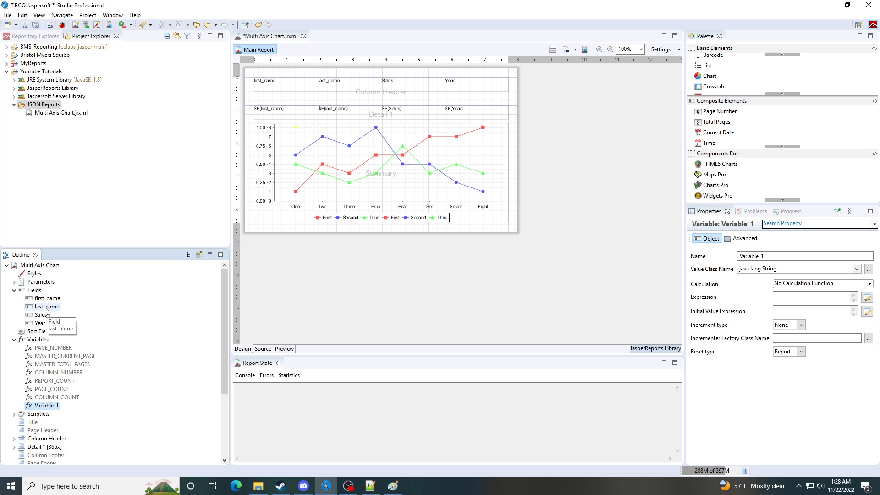
right_click(31, 268)
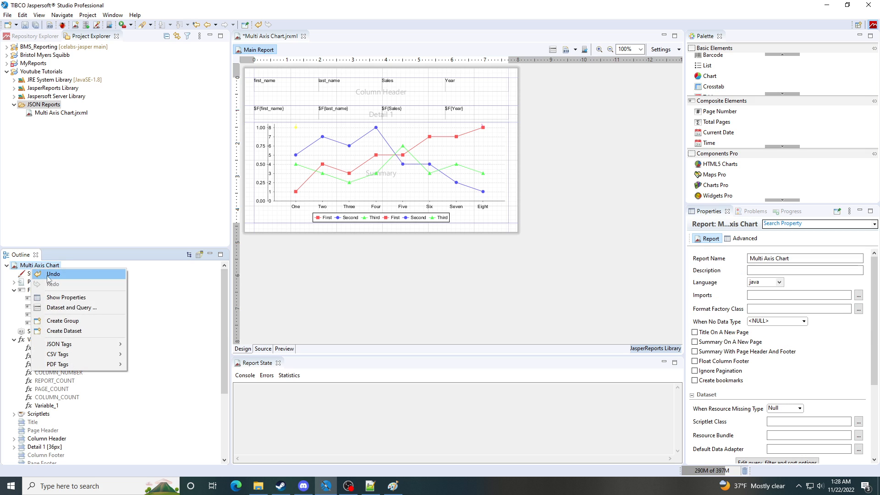
click(64, 322)
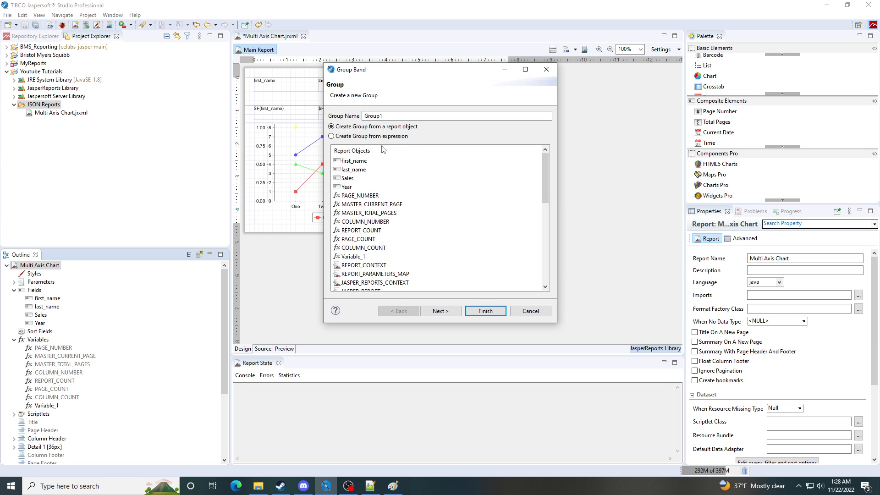
click(354, 188)
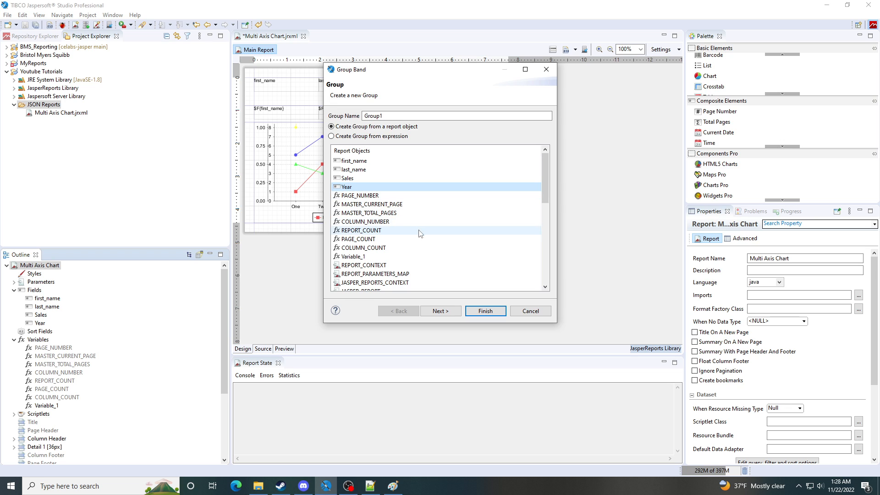
drag(385, 116, 346, 115)
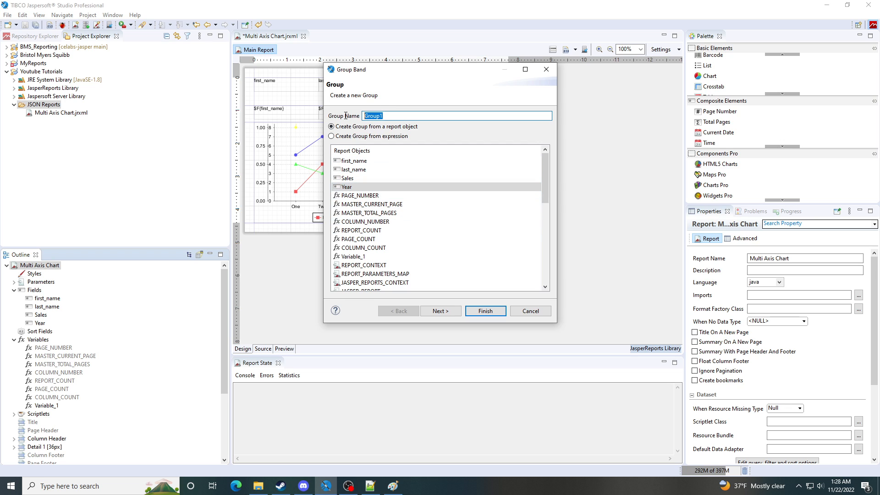
text(G)
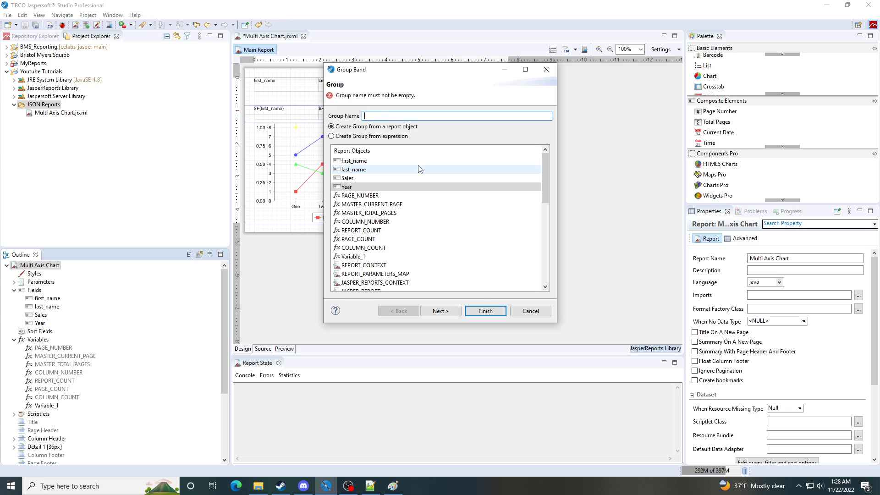
text(rp_Year)
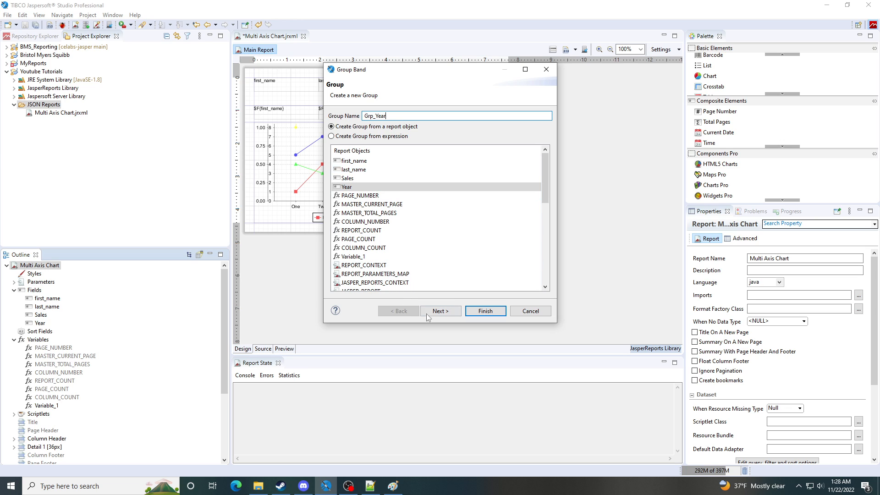
click(447, 312)
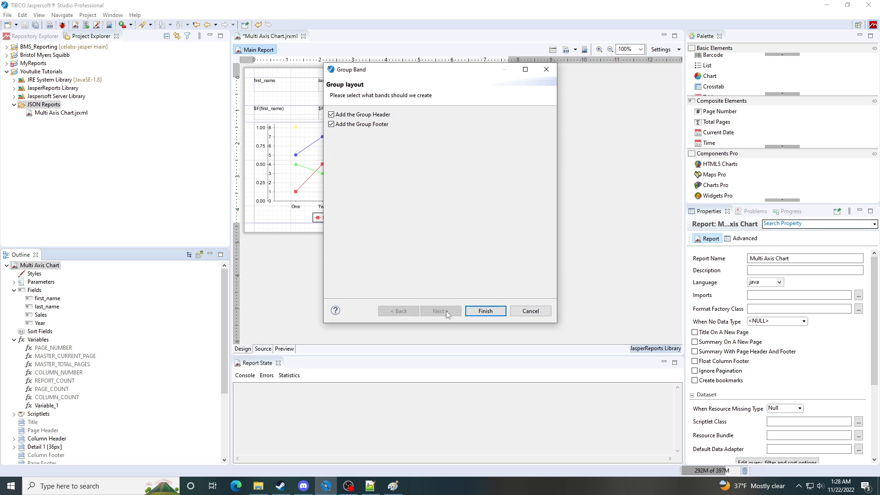
click(480, 311)
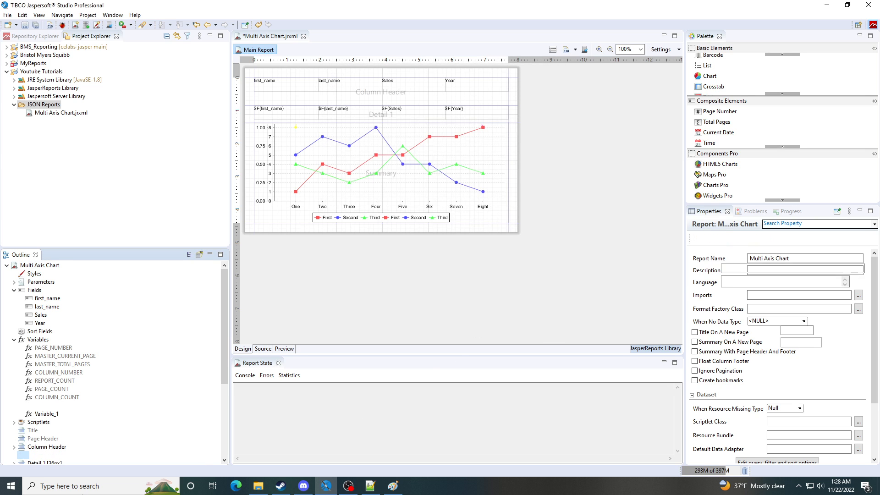
Rename the newly created report variable Variable_1 as sum_people.
scroll(57, 425, down, 2)
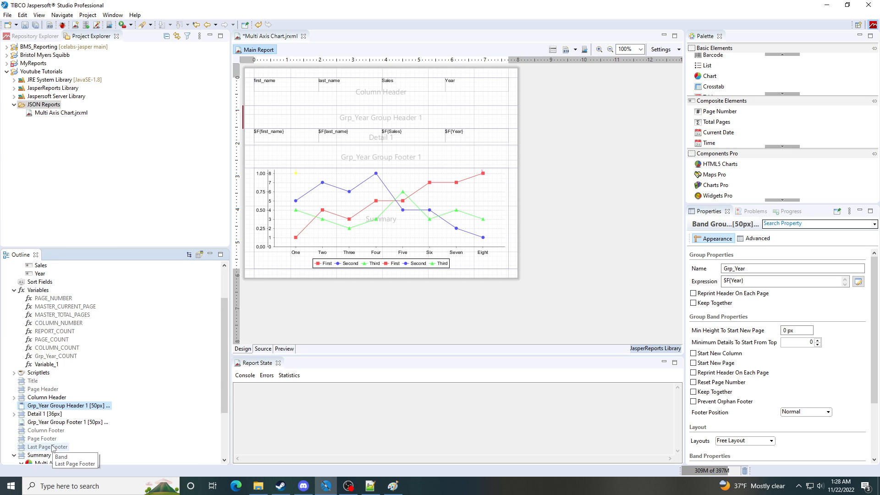
scroll(44, 413, up, 1)
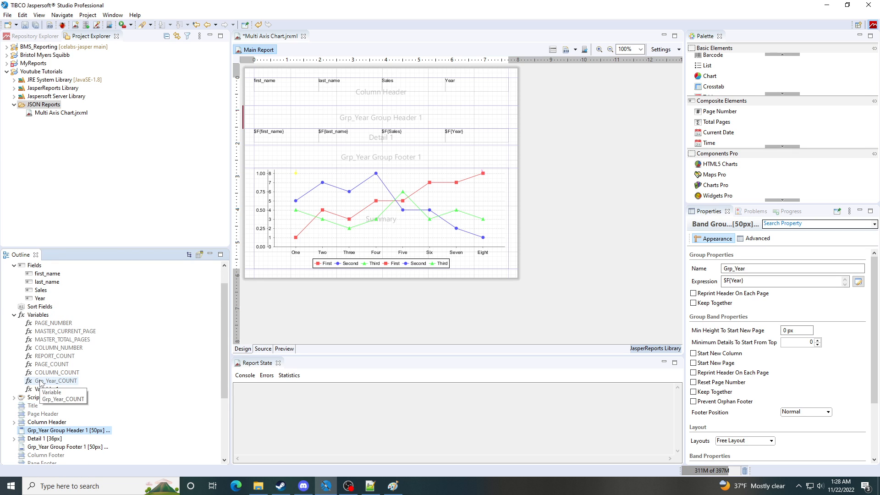
click(46, 391)
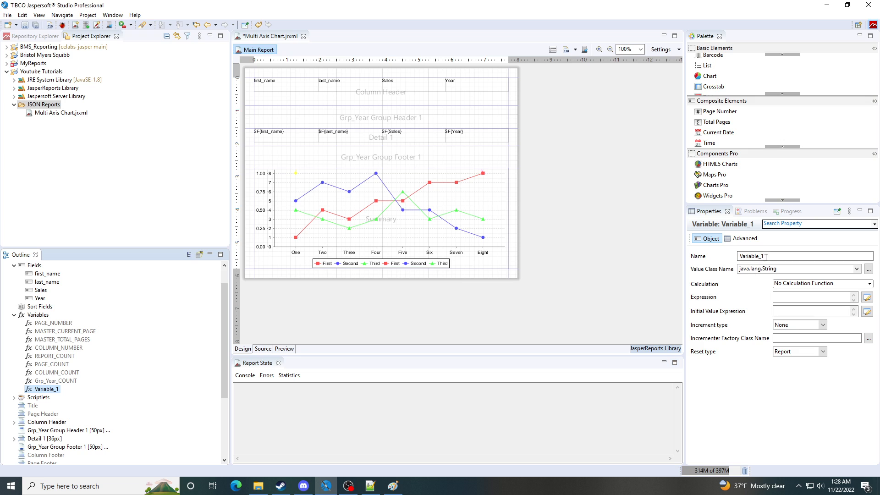
double_click(767, 258)
text(sum_people)
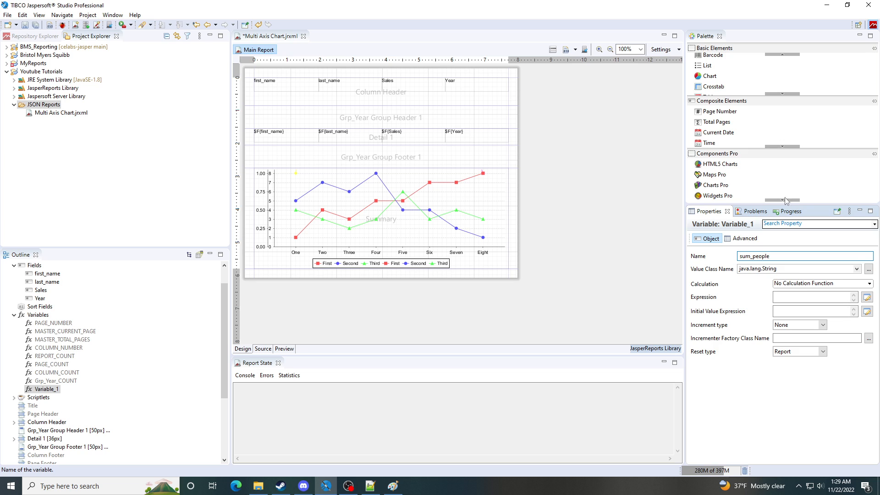
Make sum_people a java.lang.Integer variable with the Count calculation on the expression $F{first_name}.
click(857, 271)
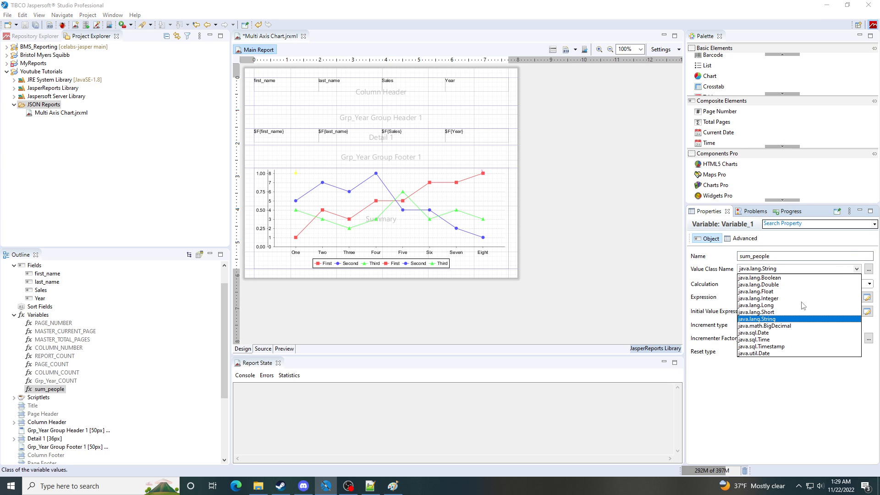
click(776, 300)
click(869, 284)
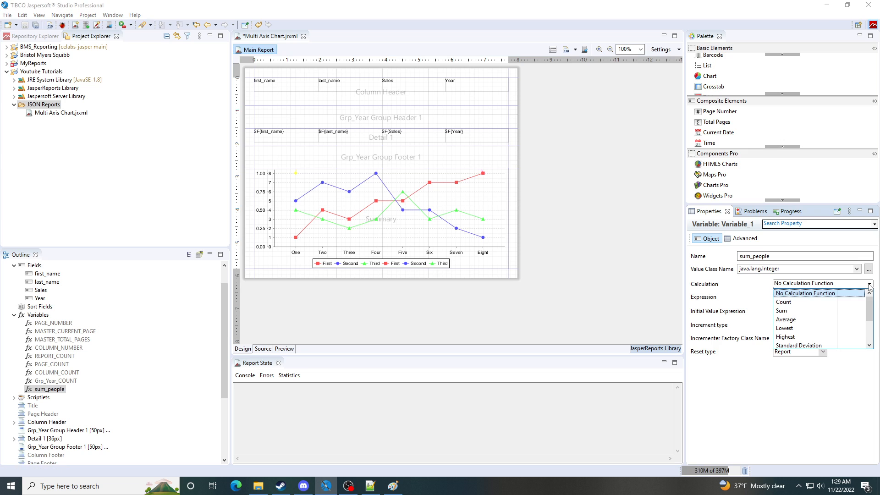
click(808, 304)
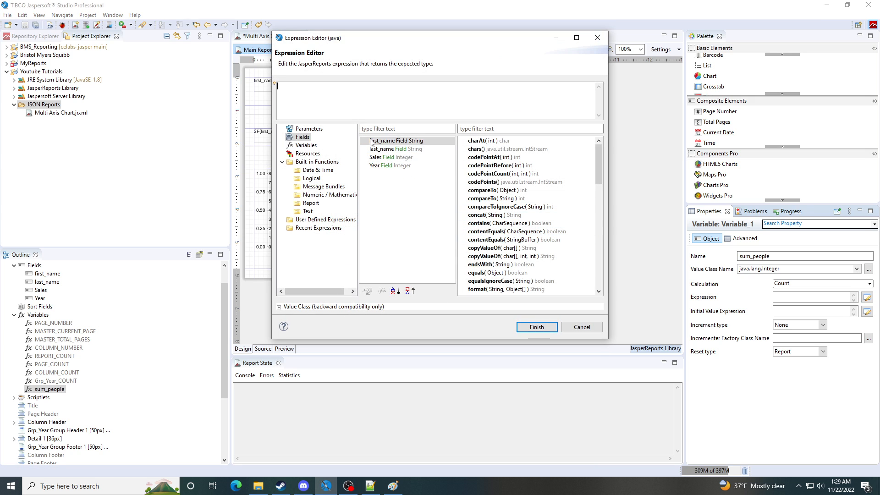
double_click(406, 142)
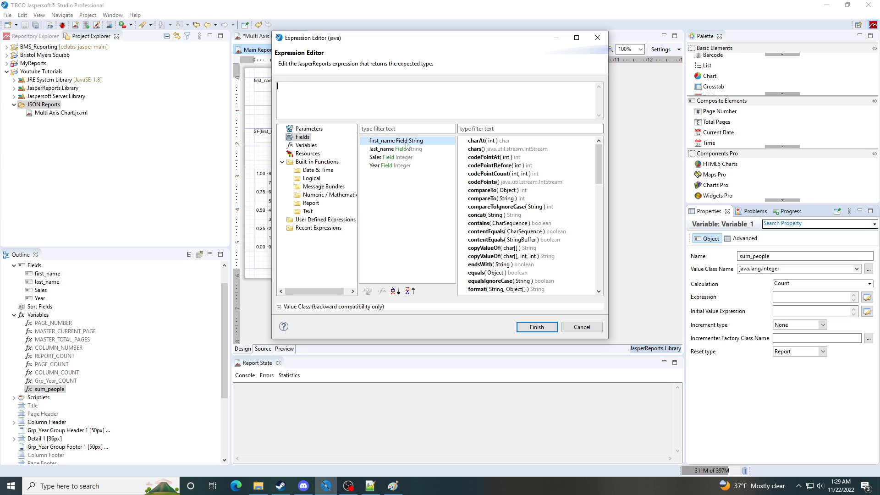
click(538, 327)
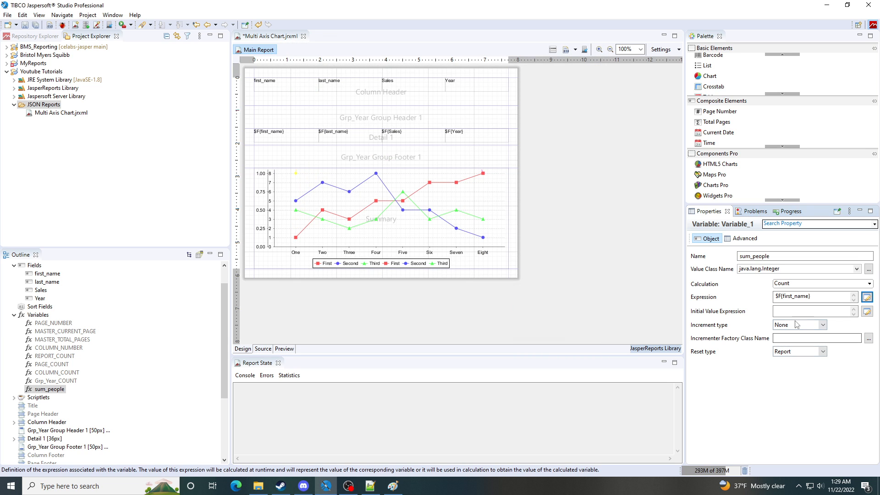
Set the initial value of sum_people to 0 and its reset type to [Group] Grp_Year.
click(828, 313)
text(0)
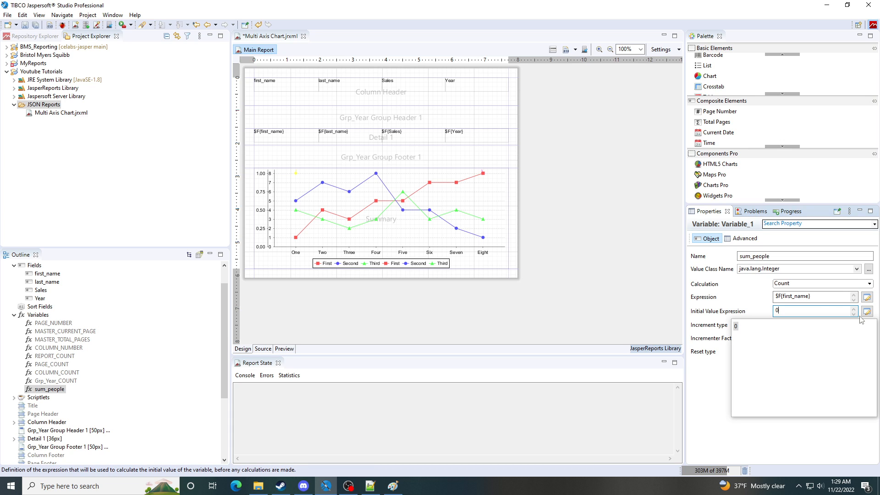
click(700, 391)
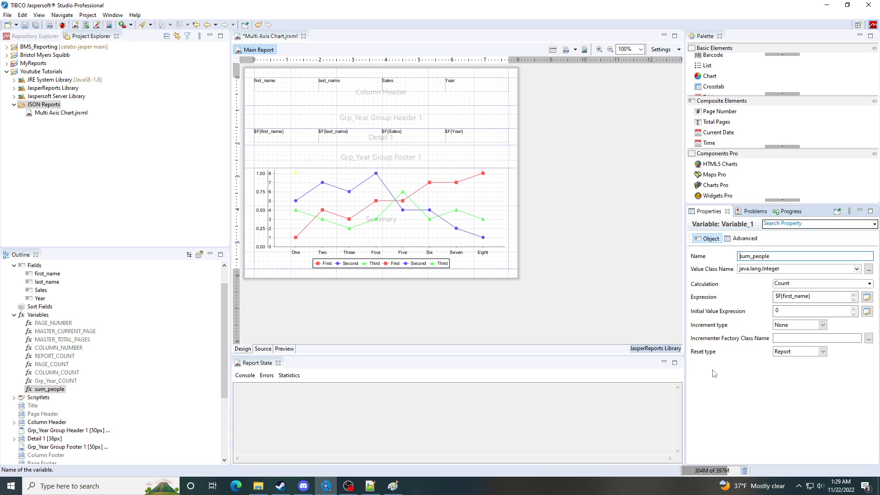
click(808, 352)
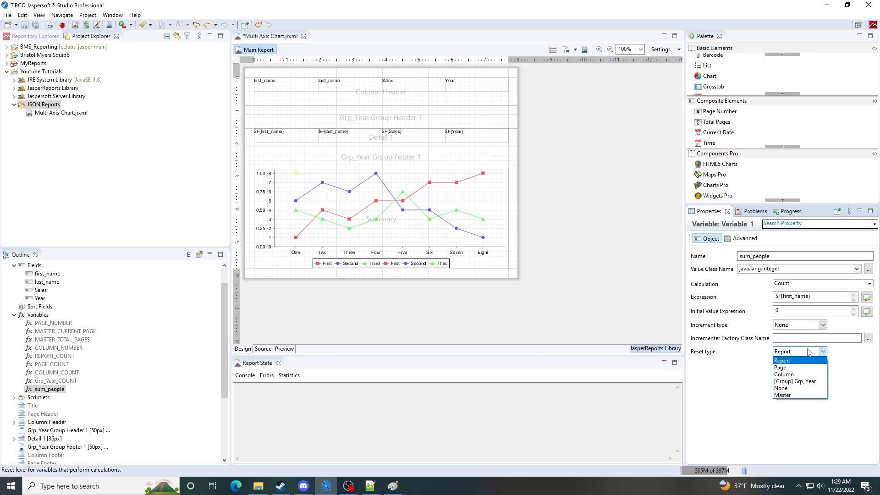
click(801, 382)
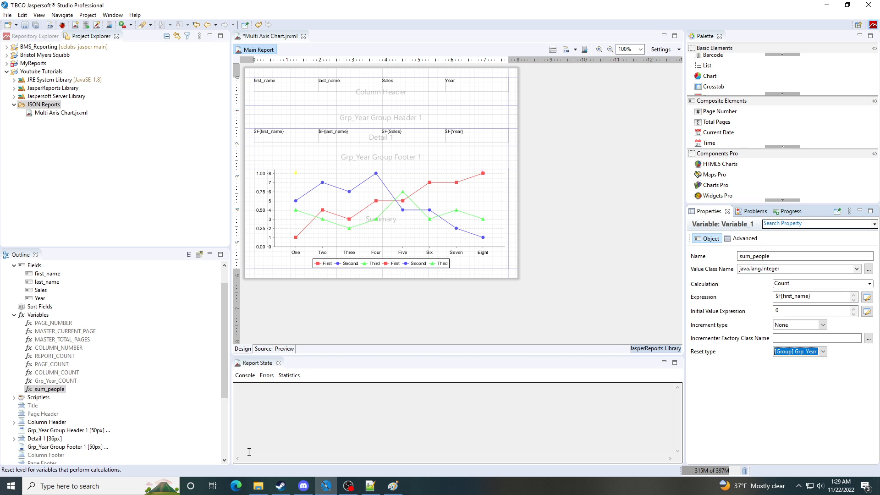
Create a second report variable and name it sum_sales.
right_click(30, 316)
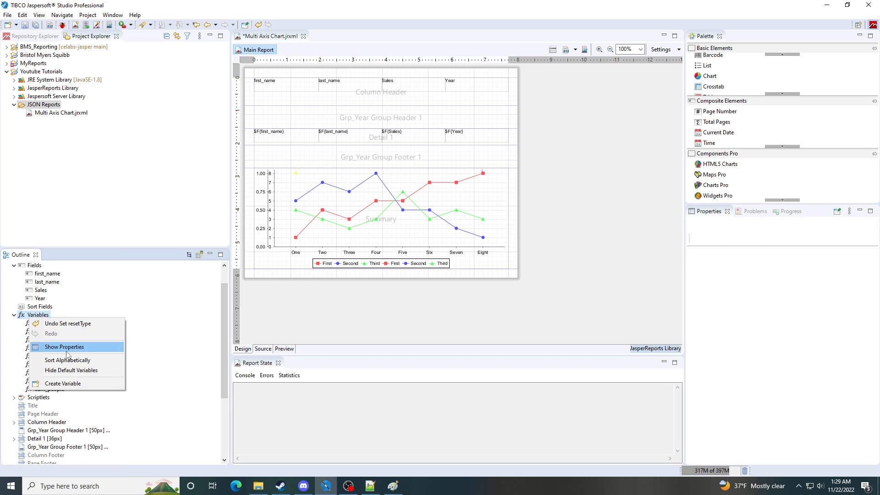
click(69, 384)
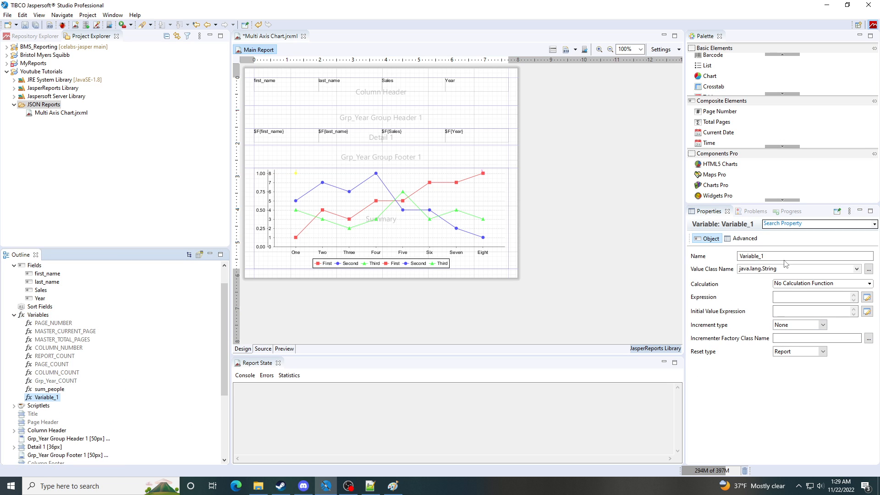
drag(782, 257, 708, 257)
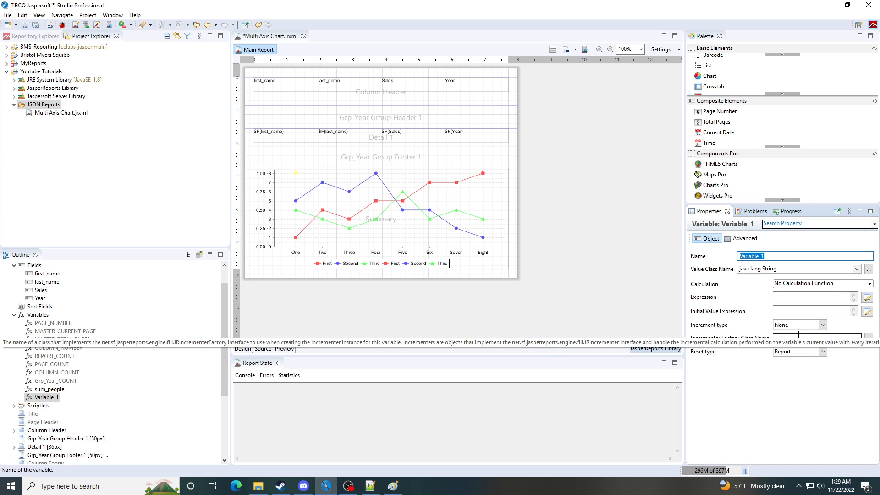
text(sum_)
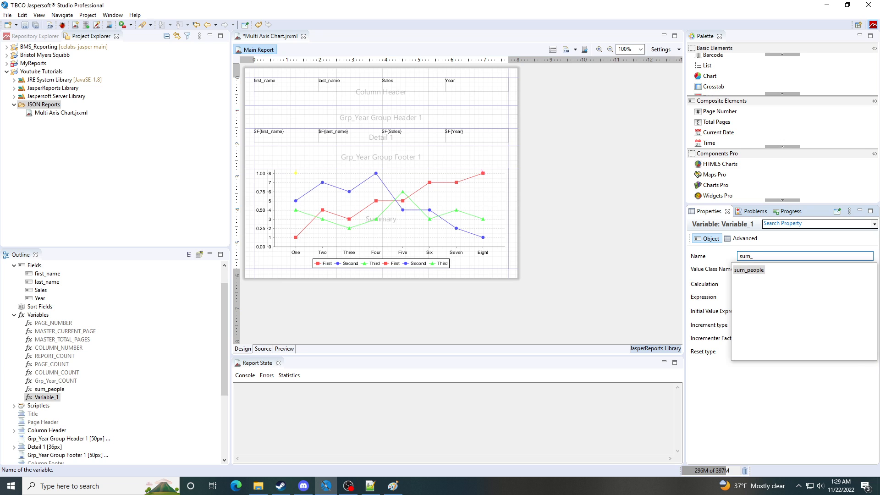
text(sales)
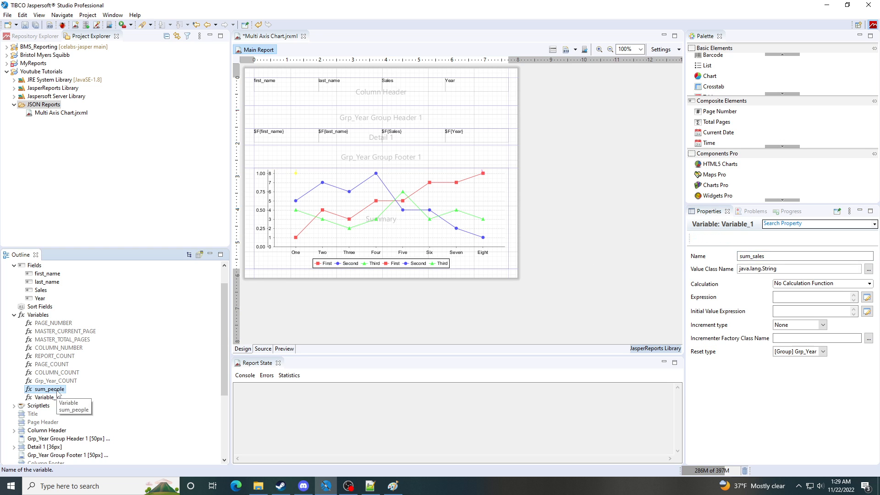
Rename the variable sum_people as count_people.
click(58, 391)
drag(751, 257, 729, 259)
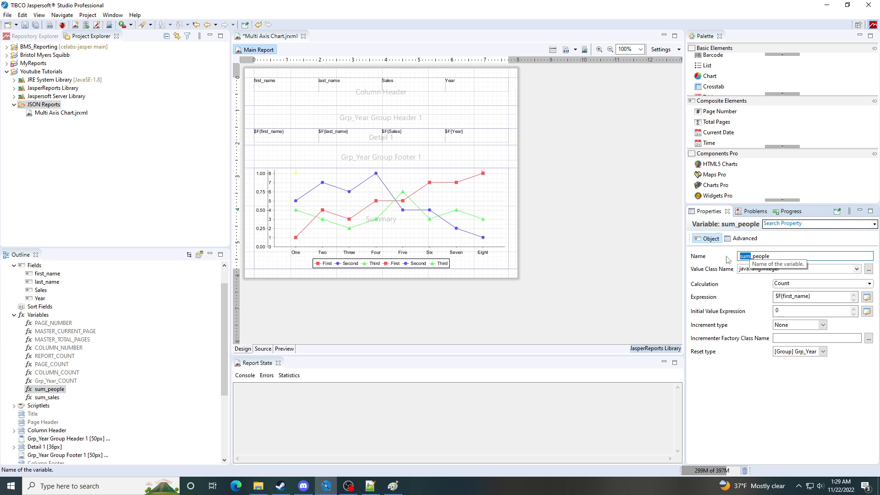
text(count)
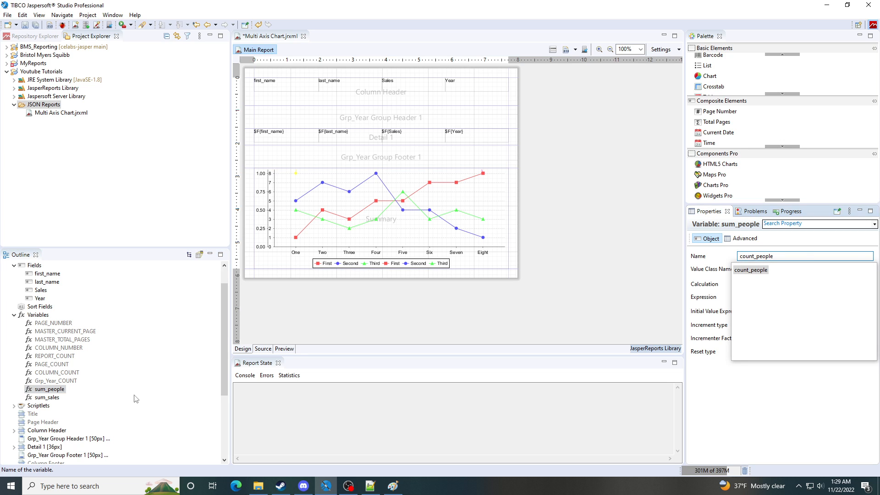
Make sum_sales a java.lang.Integer variable with the Sum calculation on the expression $F{Sales}.
click(48, 398)
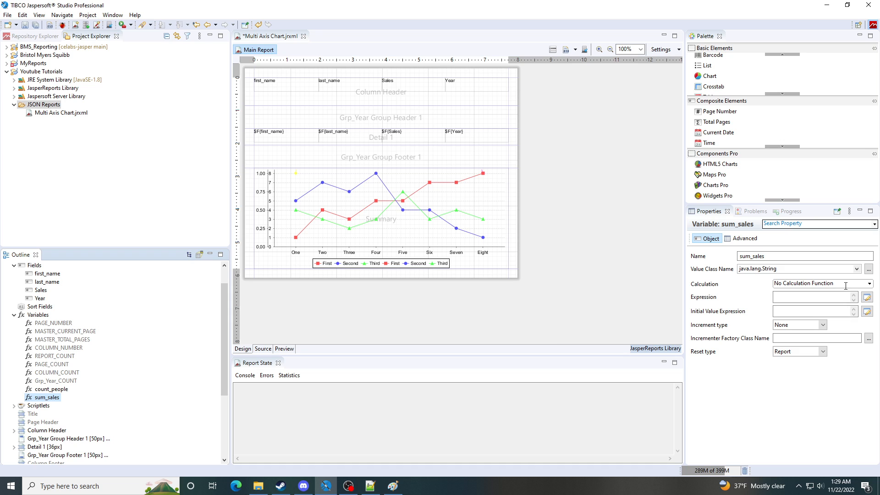
click(856, 270)
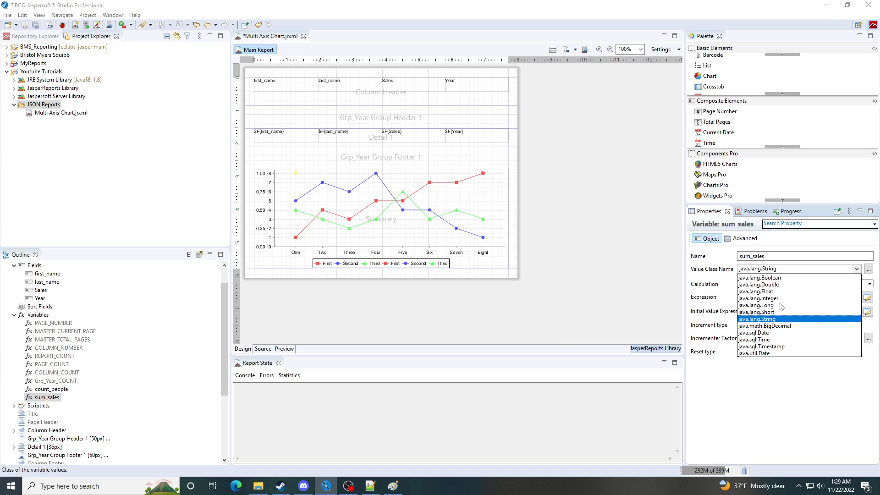
click(762, 299)
click(870, 284)
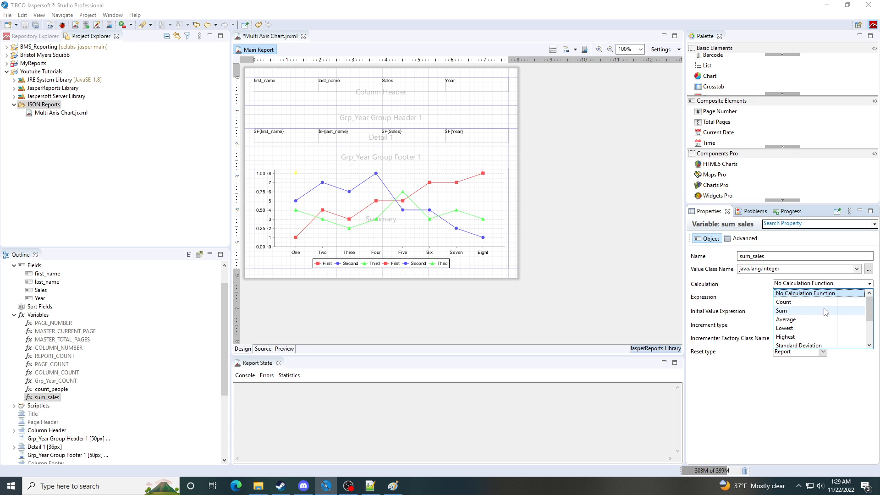
click(781, 311)
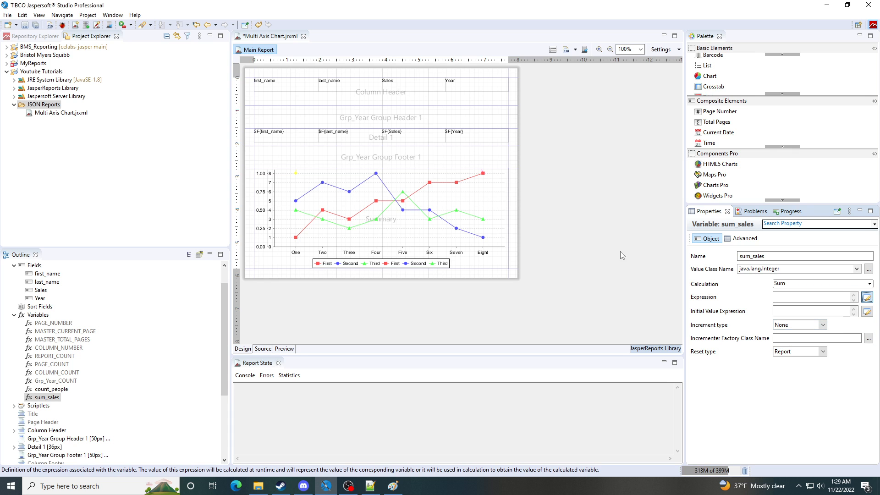
click(867, 297)
double_click(380, 157)
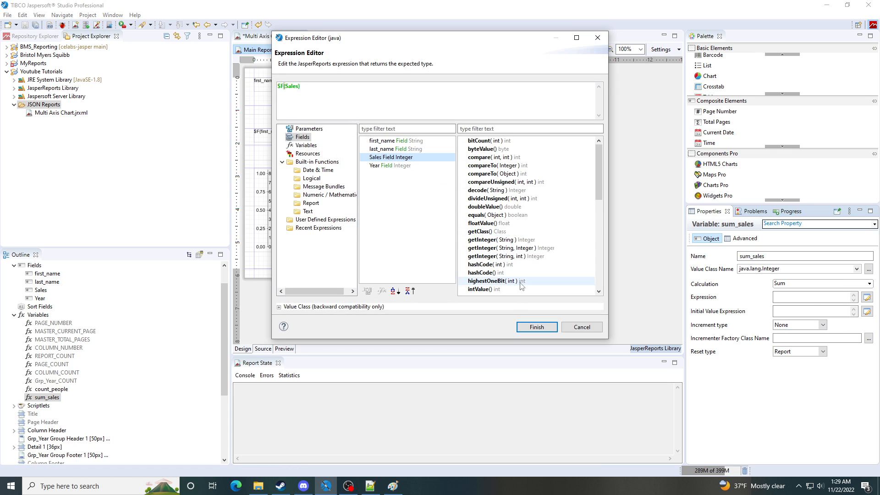
click(535, 327)
Set the initial value of sum_sales to 0 and its reset type to [Group] Grp_Year.
click(811, 311)
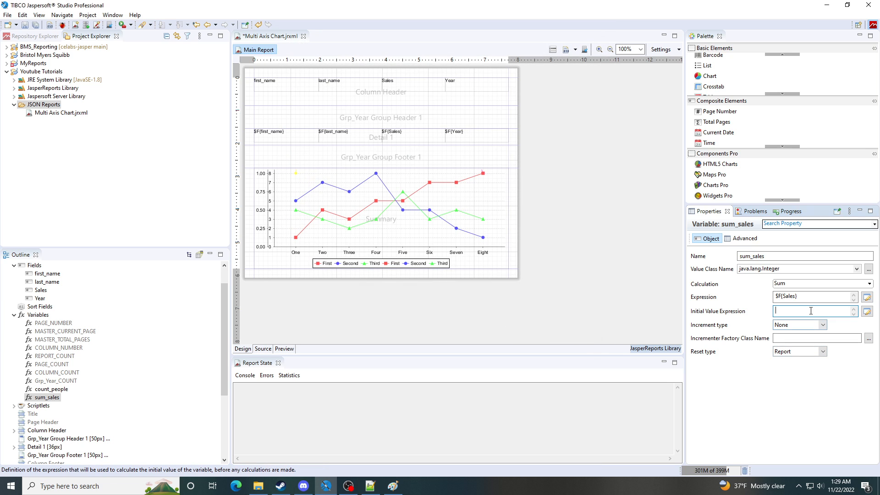
text(0)
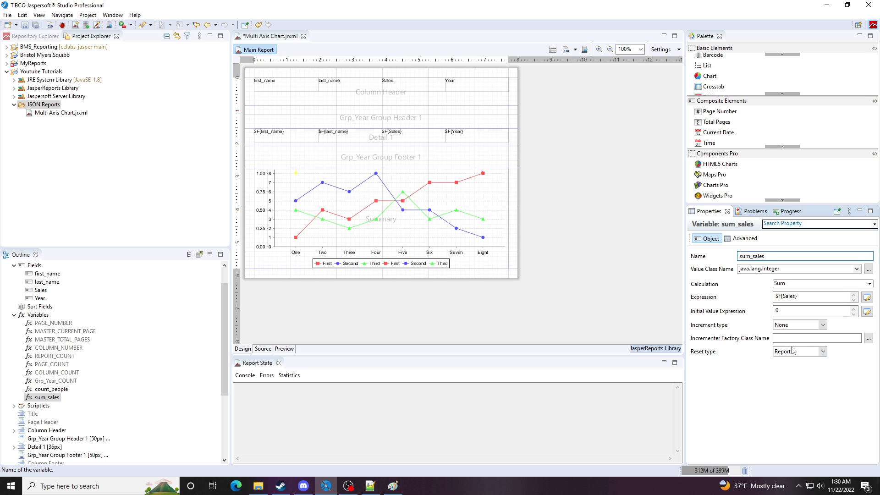
click(822, 352)
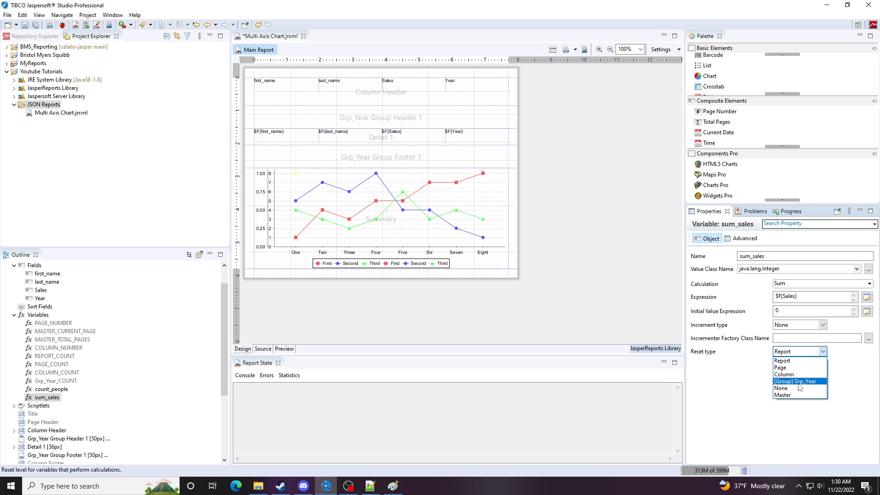
click(799, 383)
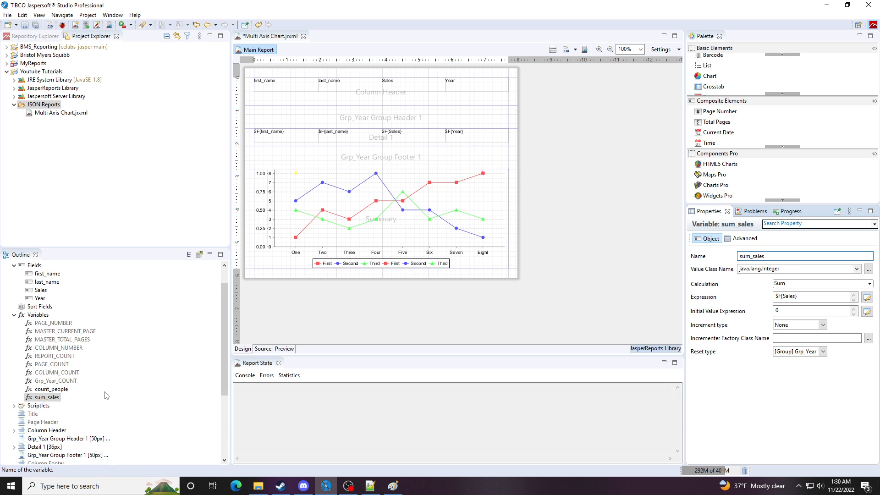
Set the category expression of the first line plot's category series to $F{Year}.
scroll(89, 390, down, 2)
scroll(89, 392, down, 2)
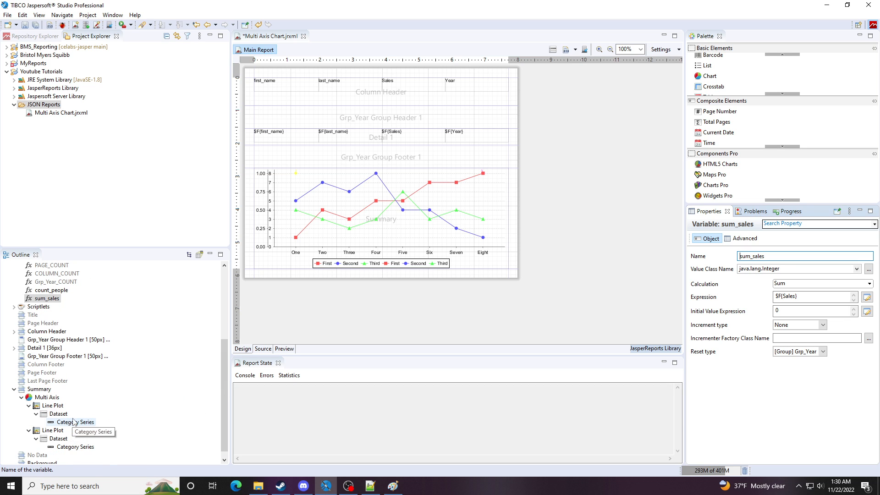
click(74, 414)
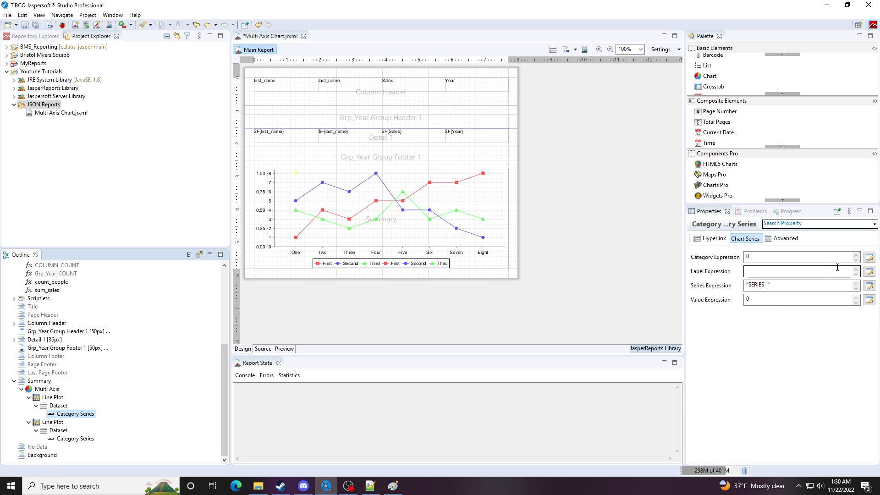
click(870, 258)
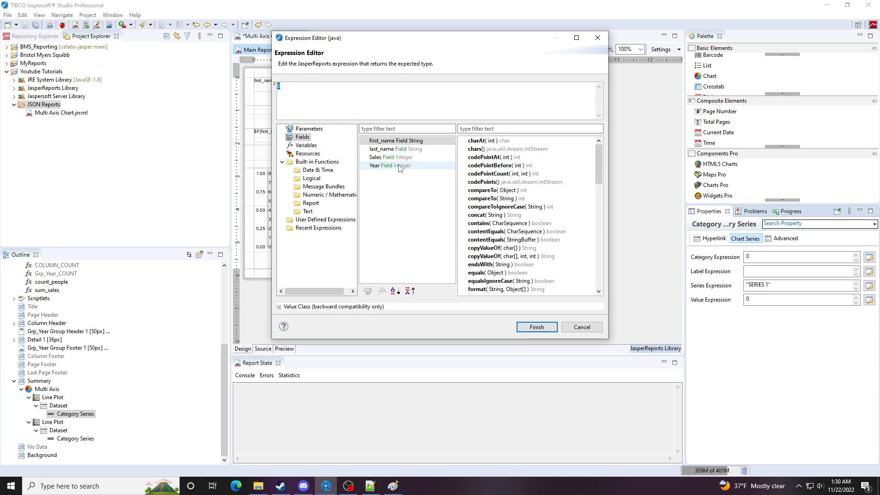
double_click(399, 166)
click(537, 326)
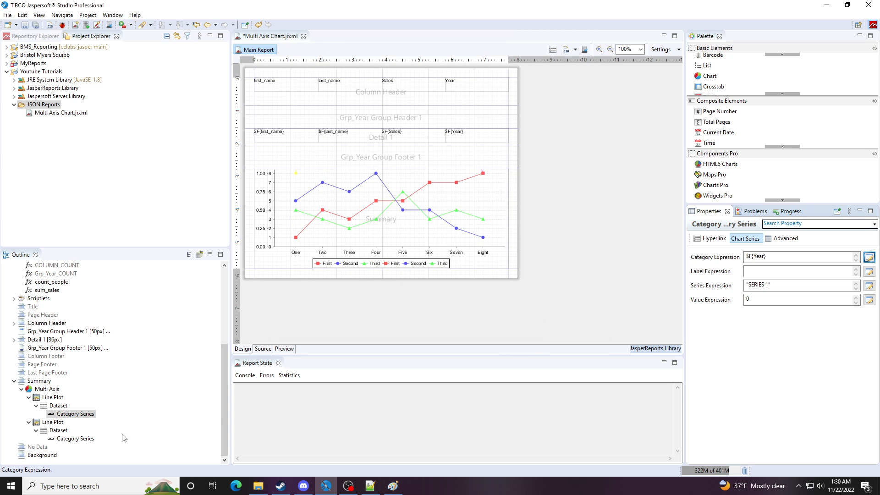
Set the first category series' value expression to $V{count_people} and its series expression to "# of people".
click(868, 301)
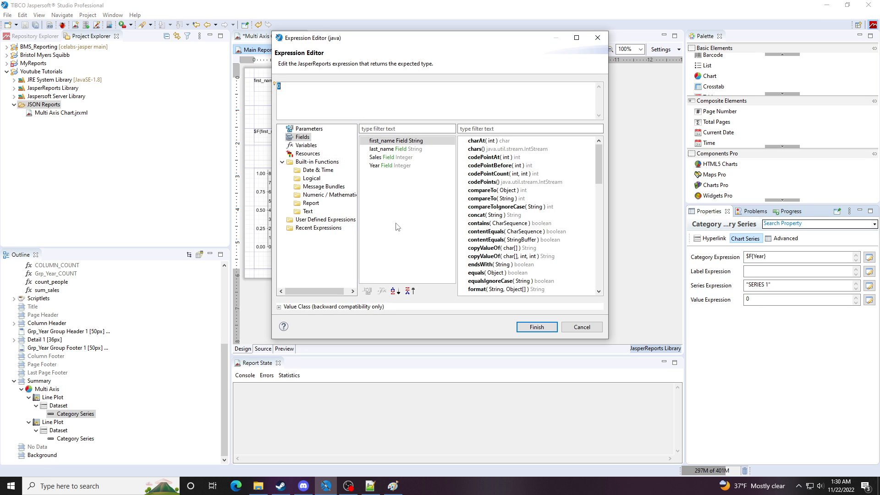
click(305, 145)
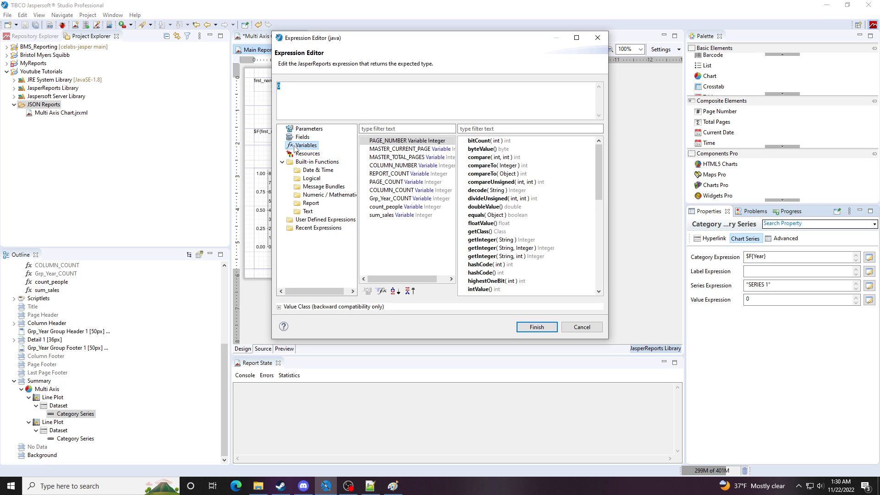
click(401, 210)
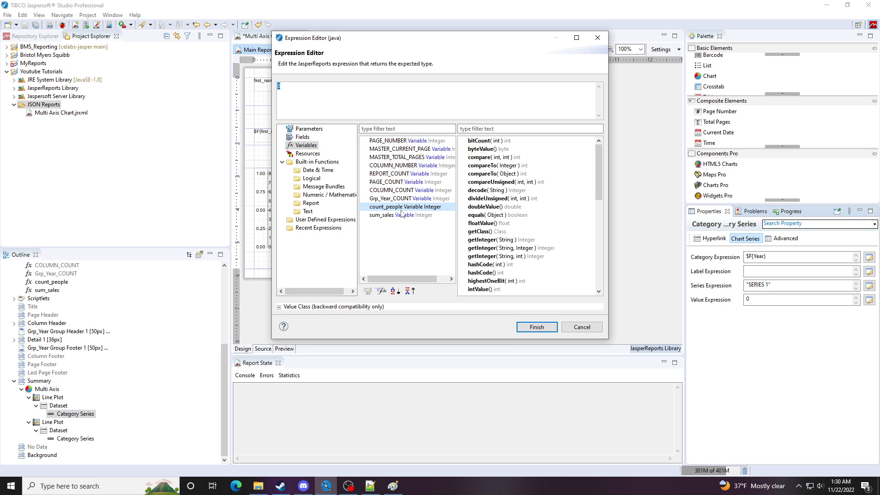
double_click(403, 208)
click(537, 327)
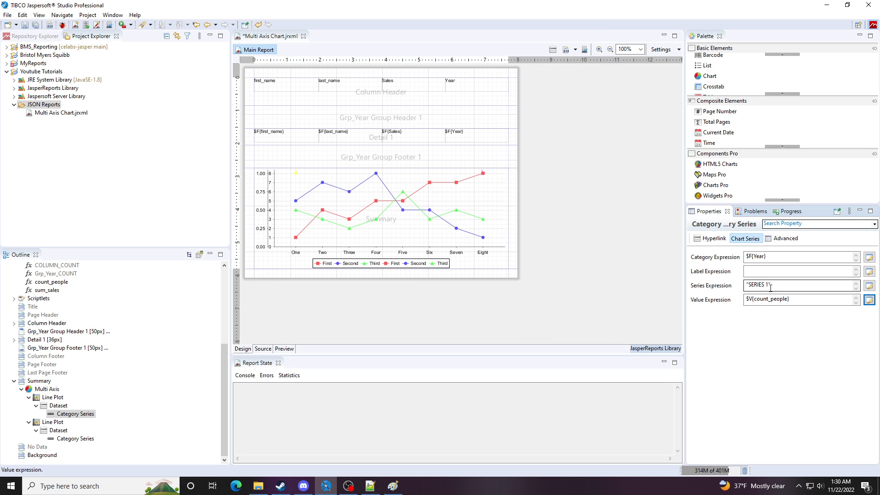
drag(772, 284, 757, 284)
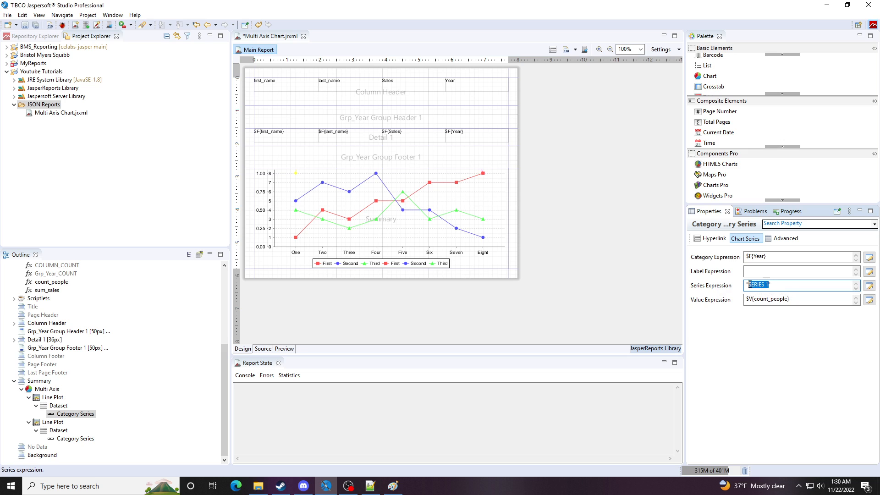
text(# of people)
Set the second line plot's category series to the category expression $F{Year} and the series expression "Total Sales".
click(77, 439)
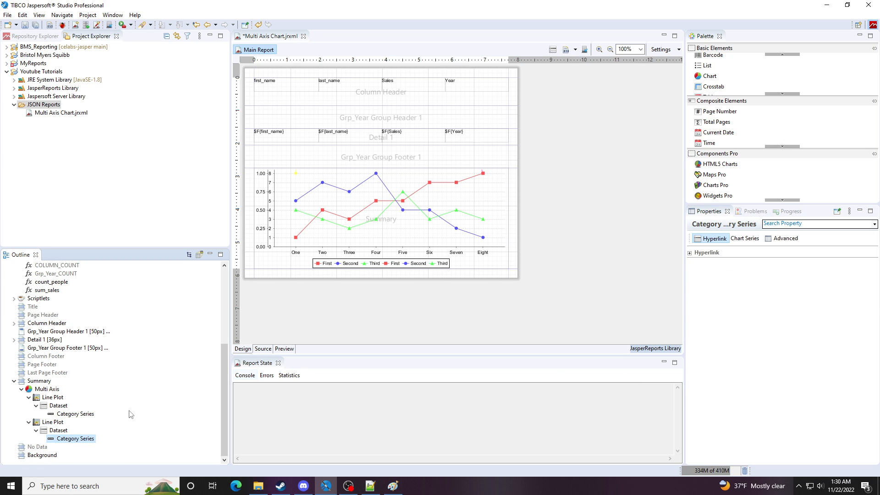
click(744, 239)
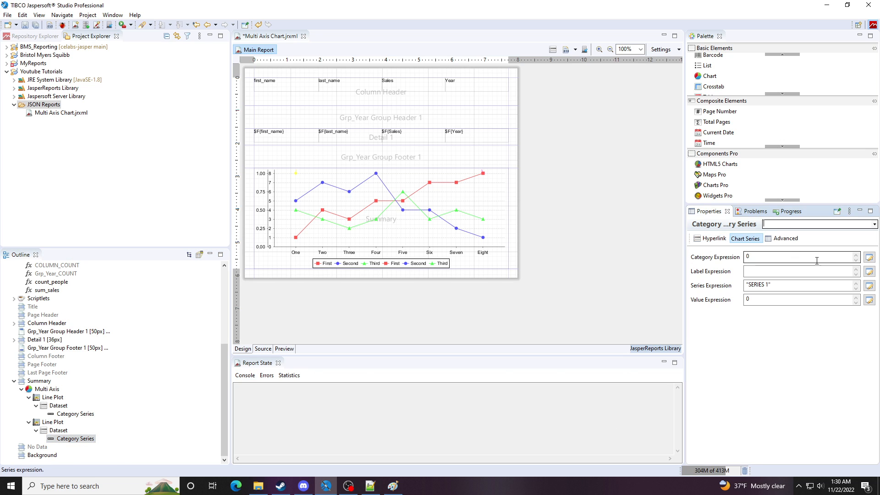
click(870, 257)
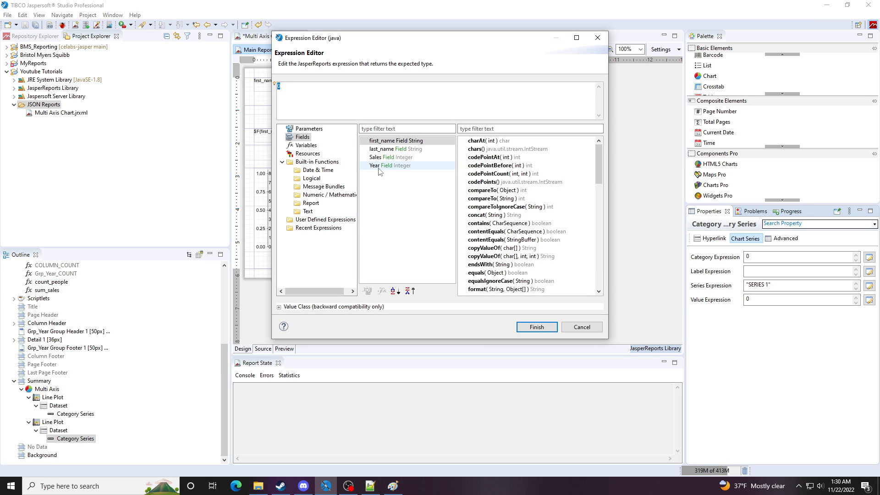
double_click(379, 172)
click(535, 328)
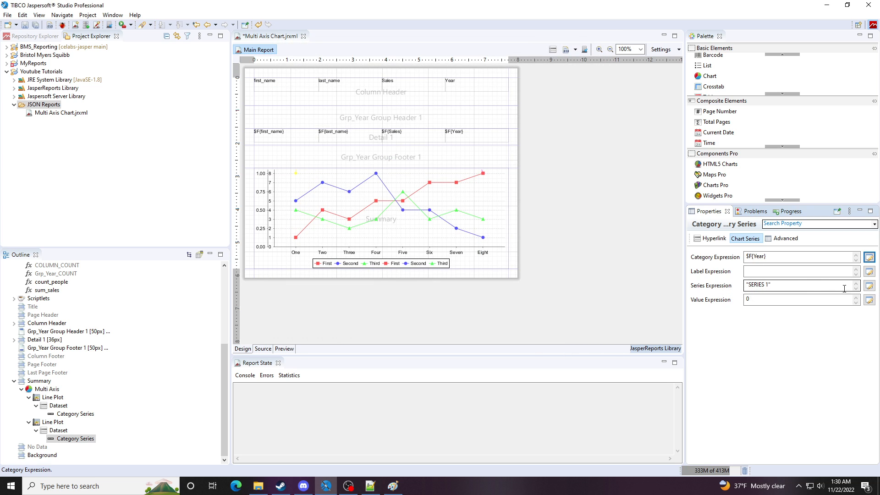
drag(771, 286, 751, 284)
click(757, 286)
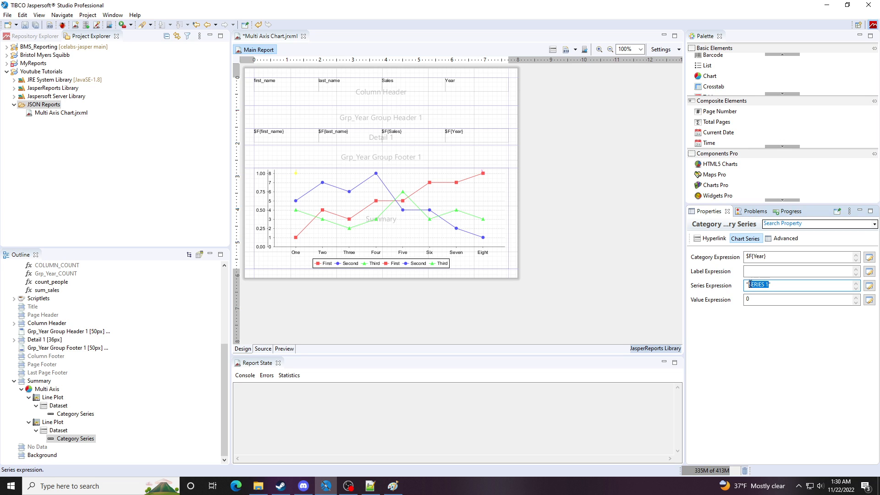
text(Total Sales)
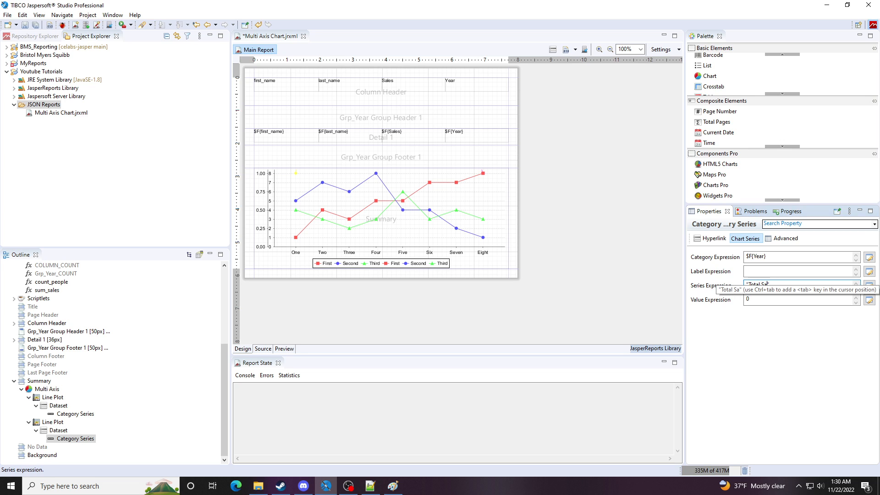
Set the value expression of the second line plot's category series to the variable $V{sum_sales}.
click(765, 298)
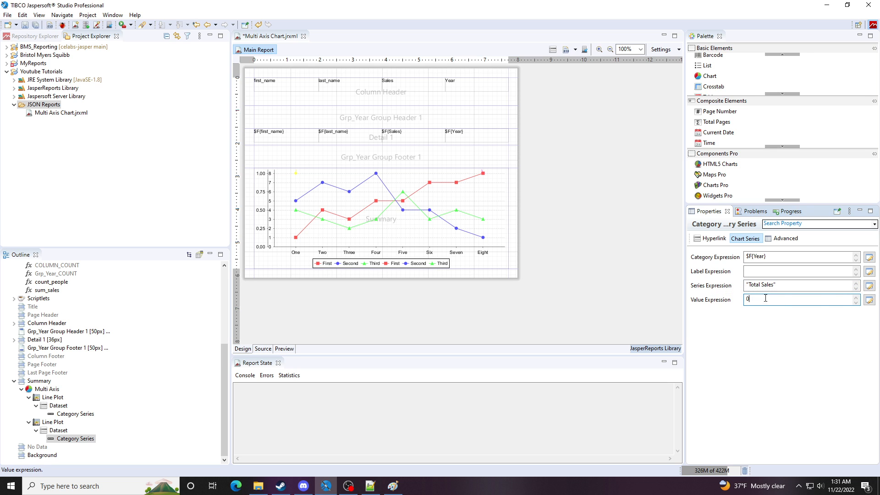
click(869, 300)
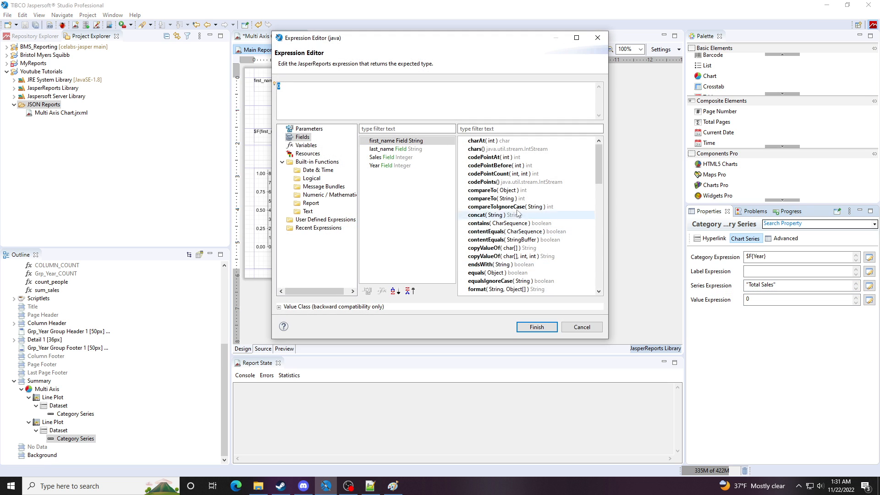
click(305, 146)
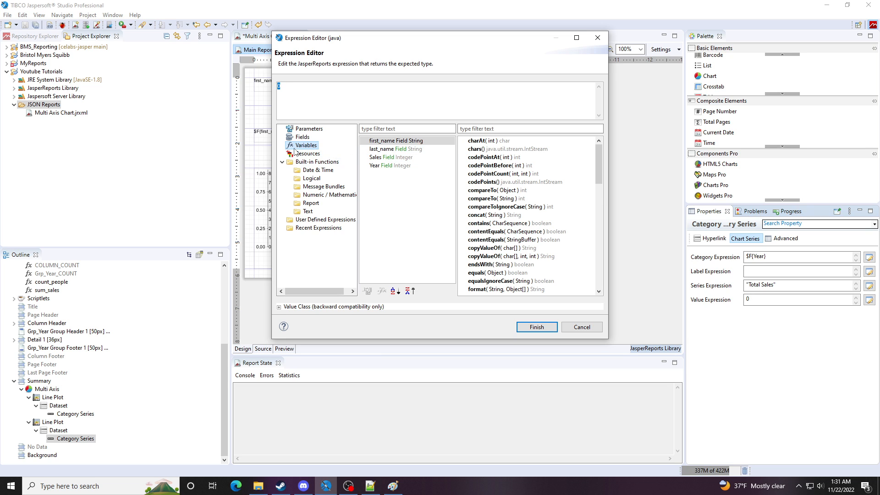
double_click(391, 216)
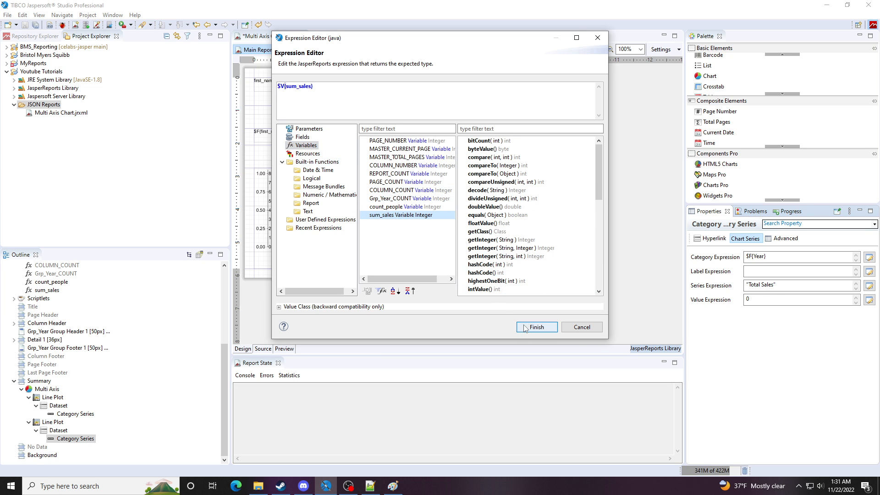
click(527, 326)
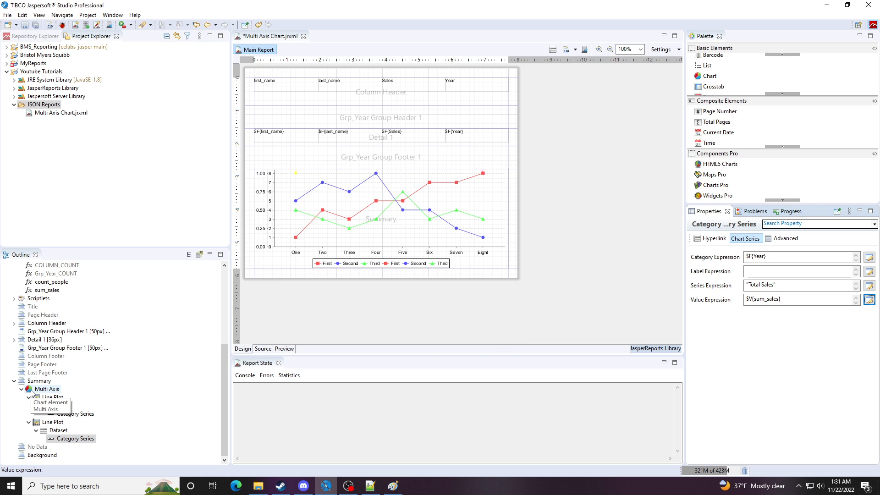
Preview the report and examine the multi-axis chart on its last page.
click(284, 349)
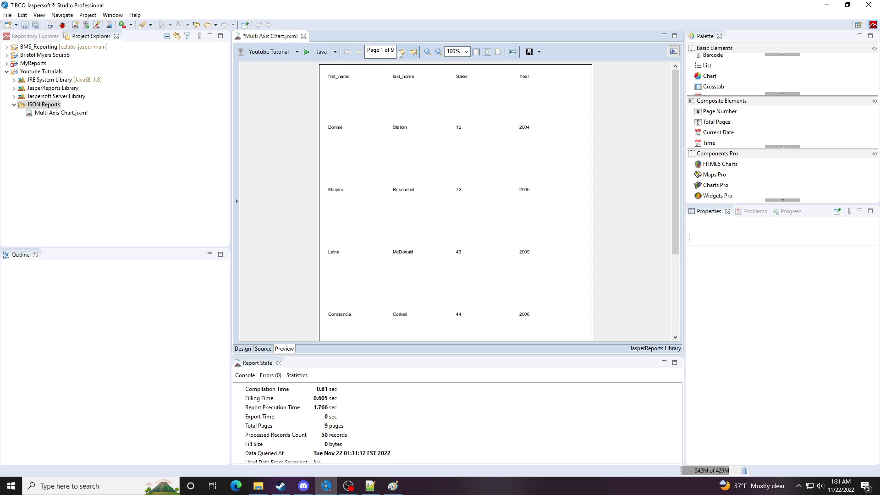
click(413, 52)
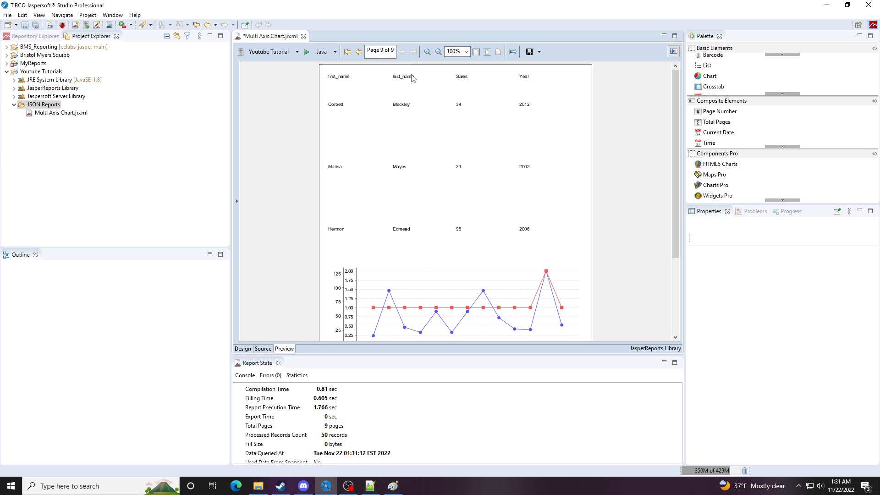
scroll(478, 155, down, 3)
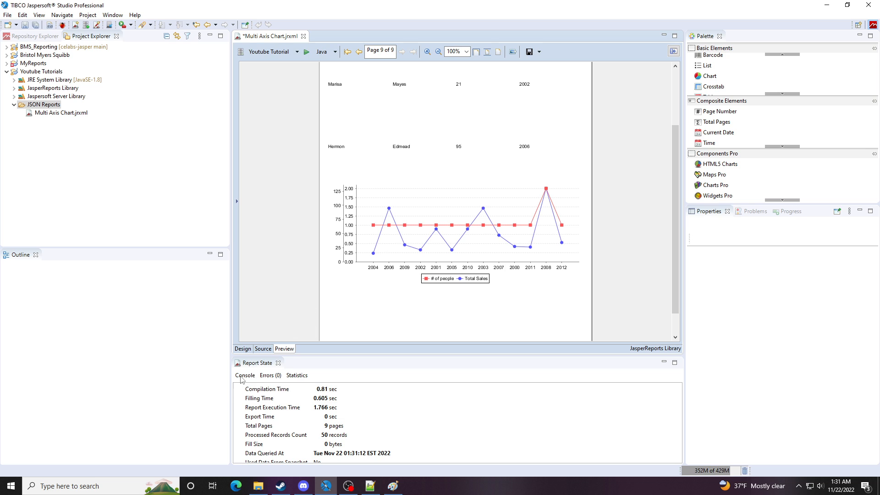
Return to the report design and set the second line plot's axis position to rightOrBottom.
click(243, 349)
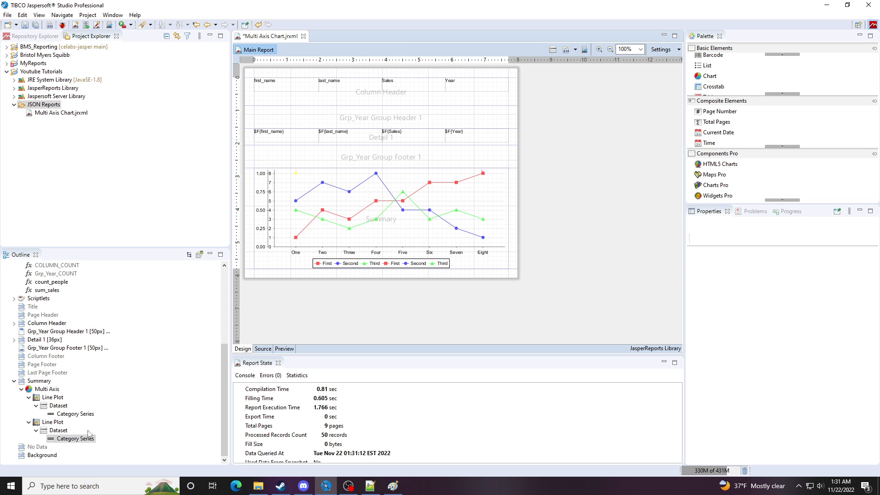
click(73, 439)
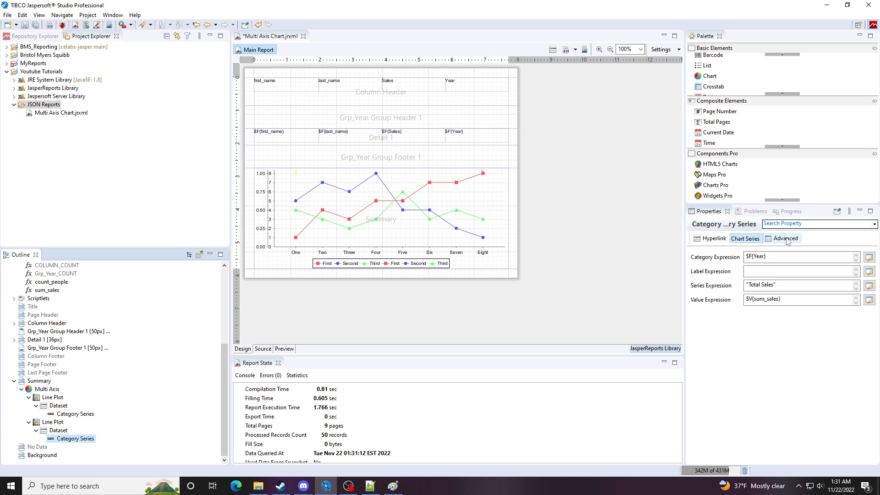
click(787, 239)
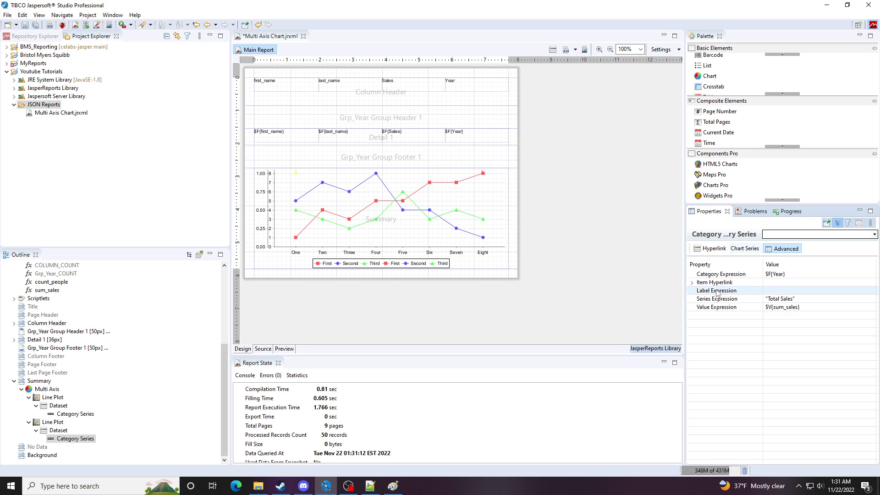
click(53, 422)
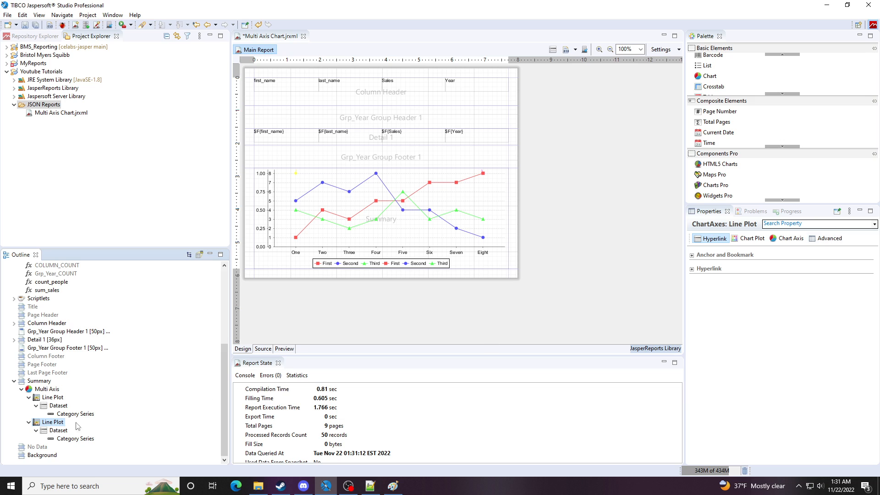
click(830, 239)
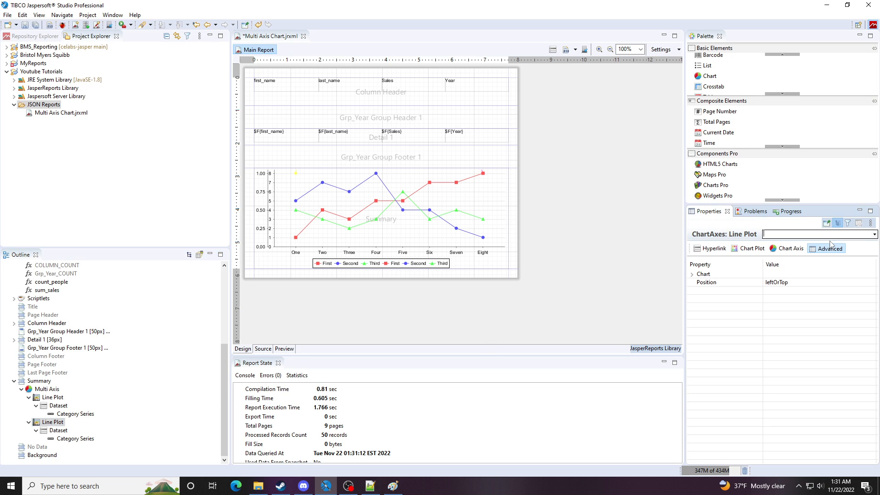
click(821, 282)
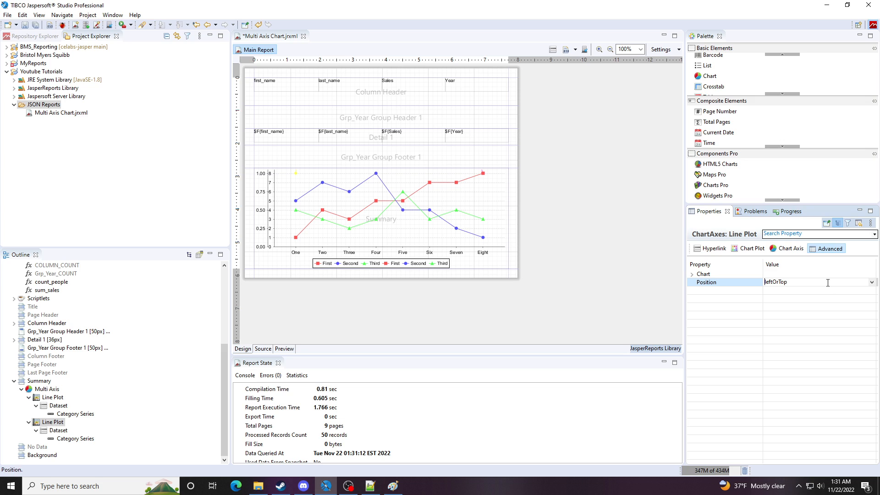
click(872, 283)
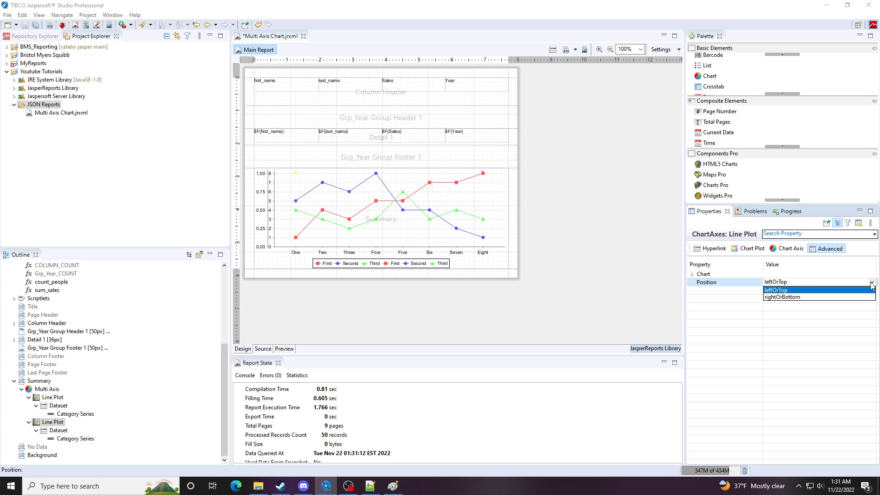
click(793, 298)
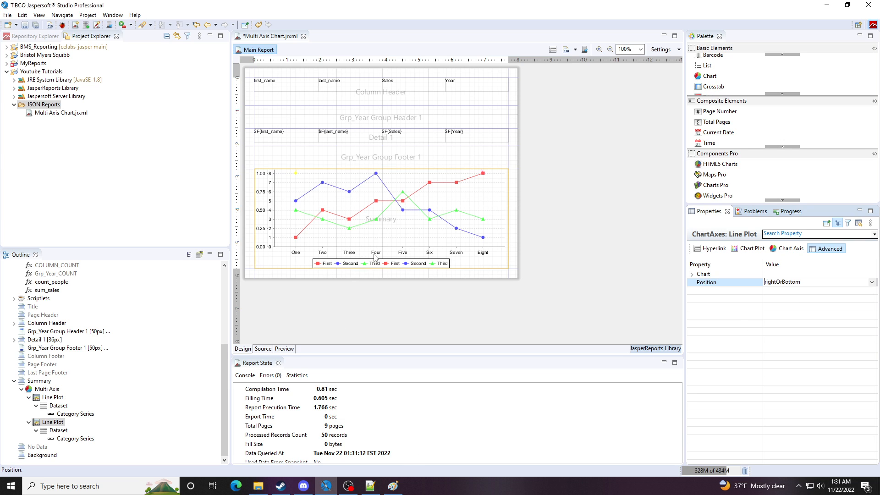
Preview the report again and check the placement of the Total Sales axis in the last page's chart.
click(284, 349)
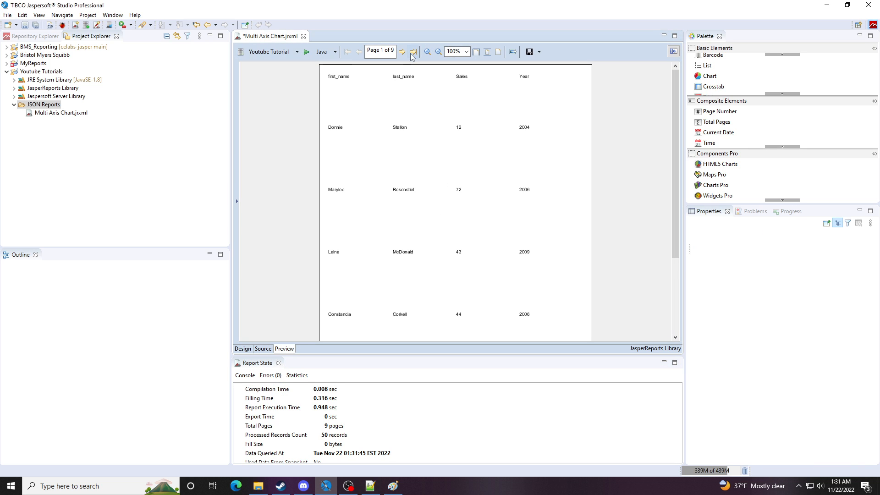
click(413, 52)
scroll(441, 138, down, 3)
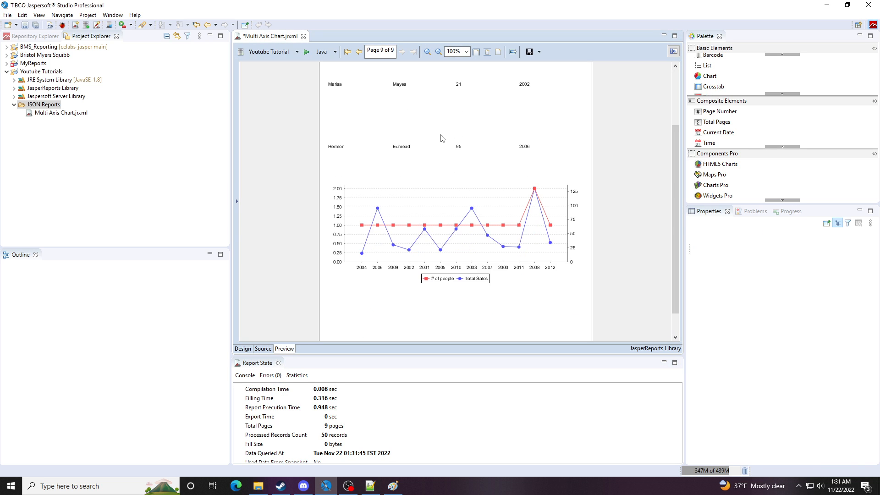